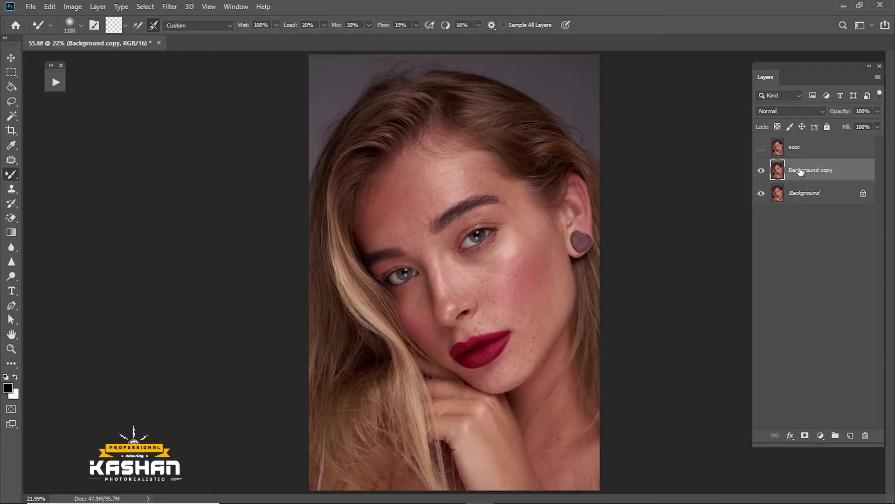
Step: In the Camera Raw filter on Background copy, set Contrast -17, Highlights +15, Shadows +15, Whites +10 and Blacks +10
key(ctrl+shift+a)
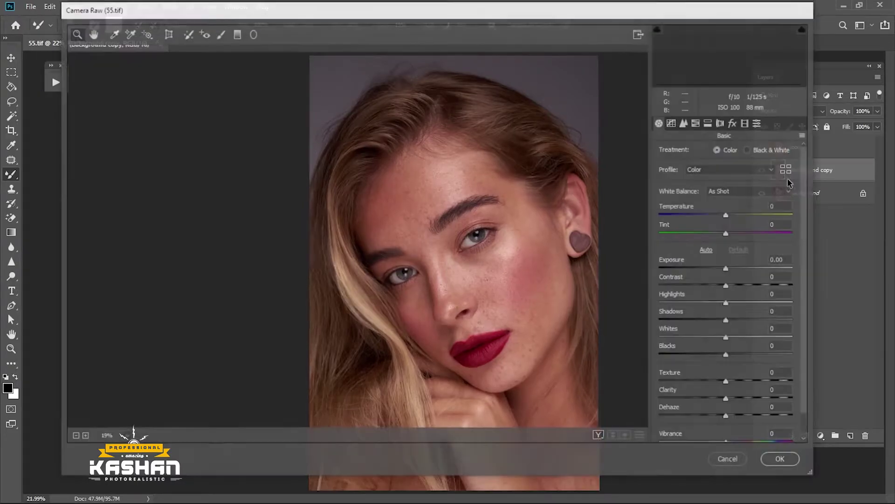
drag(729, 291, 760, 321)
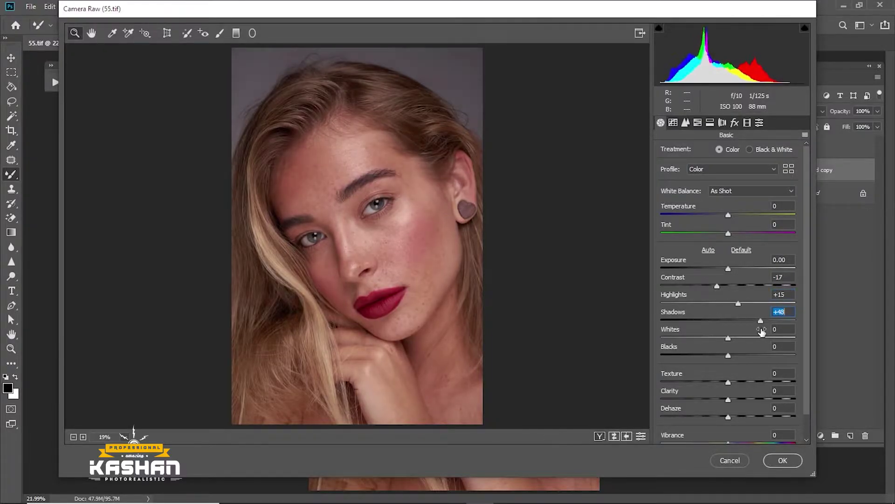
text(15)
key(Tab)
text(10)
key(Tab)
text(10)
Step: Set Texture to +15, Clarity to +5 and Dehaze to +5 in the Basic adjustments
key(Tab)
text(15)
key(Tab)
text(5)
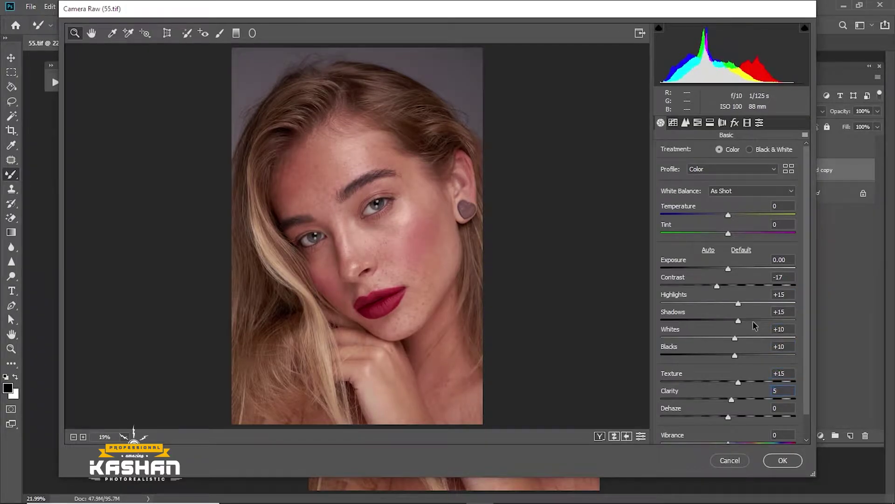
key(Tab)
text(5)
Step: Fine-tune the colour primaries in the Camera Raw Calibration settings, using a value of 5
click(685, 122)
drag(698, 206, 657, 219)
click(735, 123)
click(747, 123)
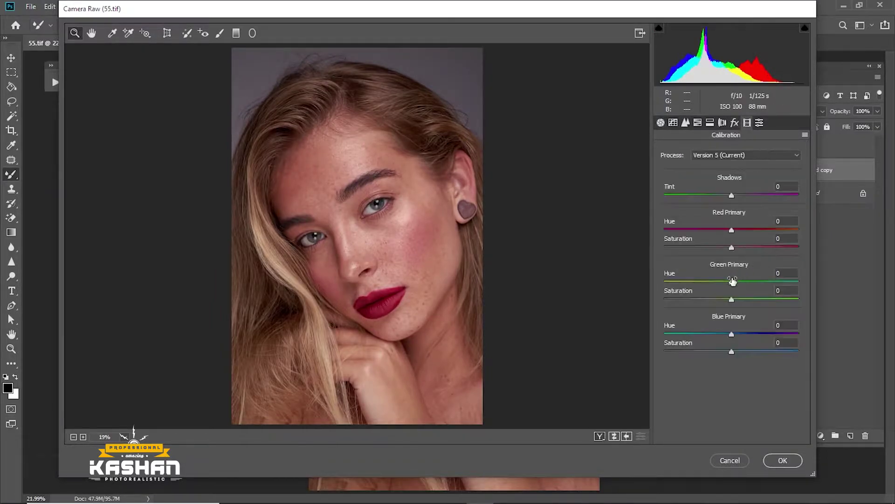
drag(708, 288, 743, 285)
text(5)
click(787, 327)
Step: Set the HSL luminance of Reds, Oranges and Yellows to +5 each and apply the Camera Raw filter
click(698, 122)
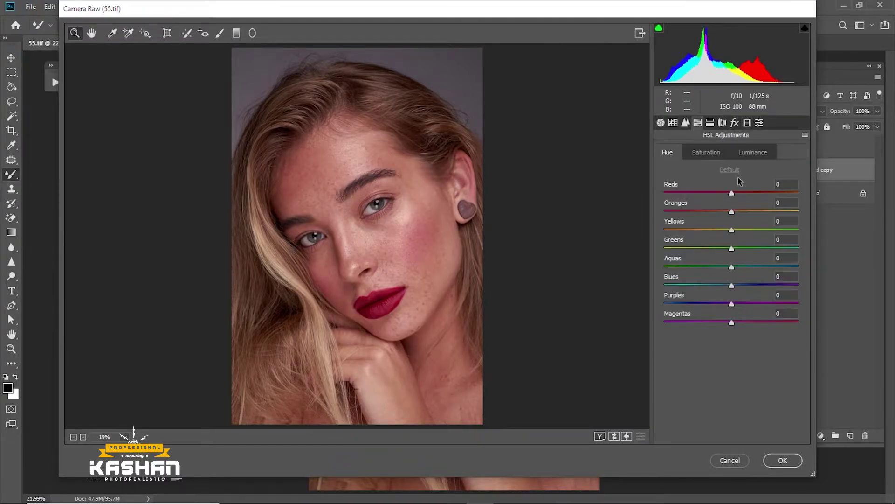
click(784, 185)
text(5)
key(Tab)
text(5)
key(Tab)
text(5)
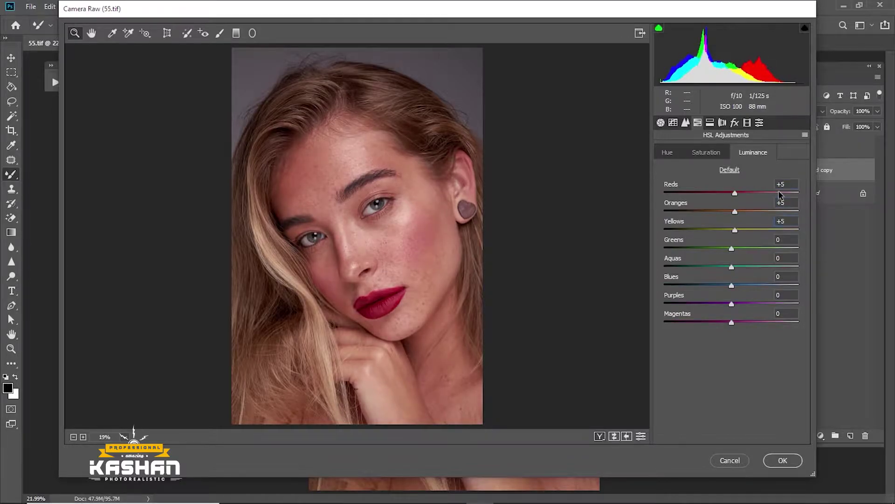
click(795, 457)
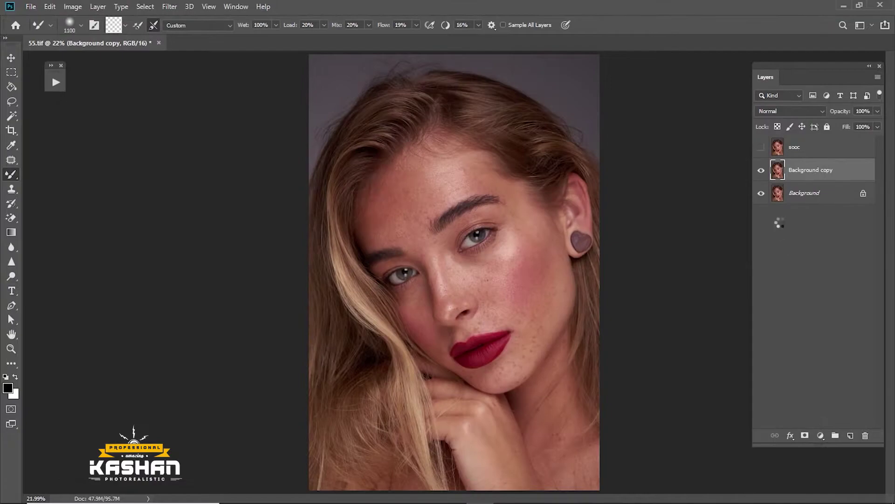
Step: Lower the Background copy layer's opacity to 78% and merge it into the Background
click(765, 175)
click(765, 175)
drag(838, 113, 828, 119)
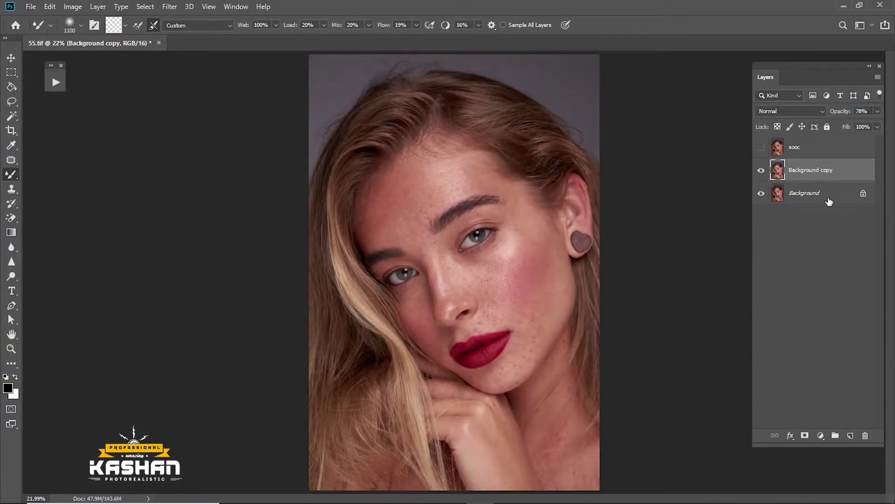
key(ctrl+e)
Step: Duplicate the Background layer and name the copy "clean"
key(ctrl+j)
double_click(819, 173)
text(cle)
key(Return)
Step: Remove blemishes around the chin, lips and nose on the clean layer with the Spot Healing Brush
mouse_move(523, 421)
mouse_down()
mouse_move(550, 356)
mouse_move(444, 330)
mouse_up()
key(j)
drag(420, 268, 609, 178)
key(shift+j)
key(shift+j)
drag(261, 56, 443, 339)
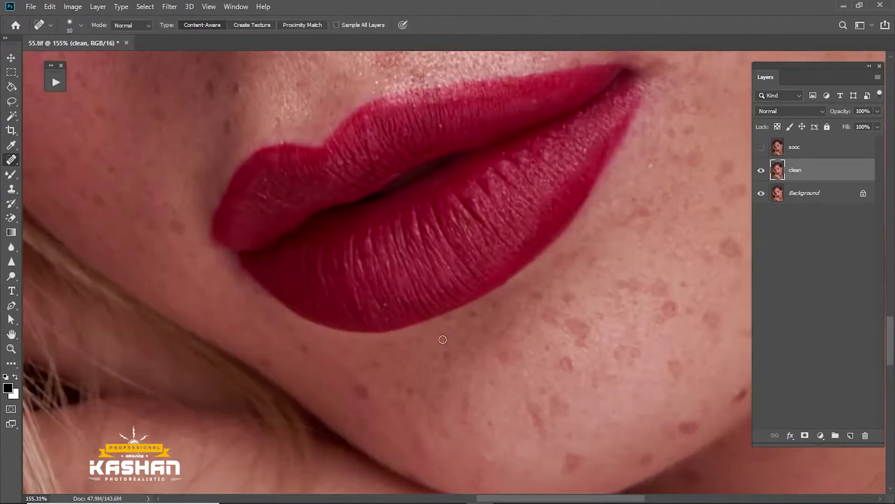
drag(357, 63, 453, 338)
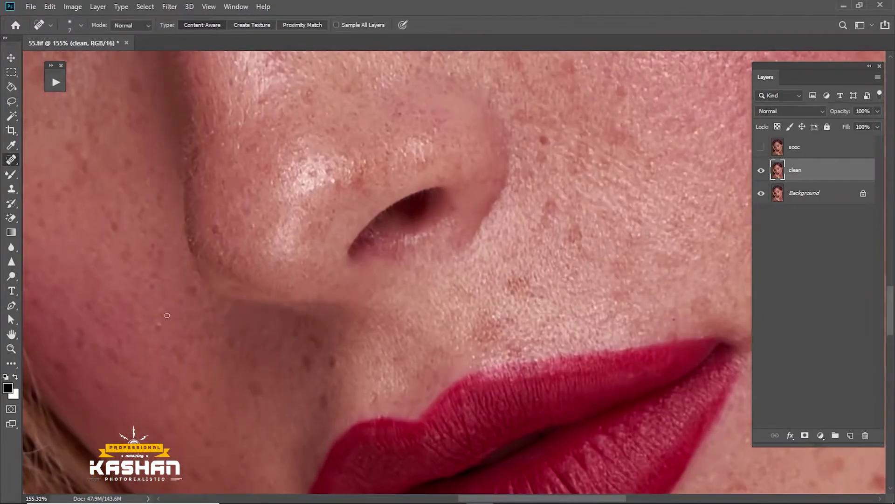
drag(167, 315, 293, 353)
Step: Heal the spots around the hair-side eye and the bridge of the nose with the Spot Healing Brush
drag(196, 60, 340, 300)
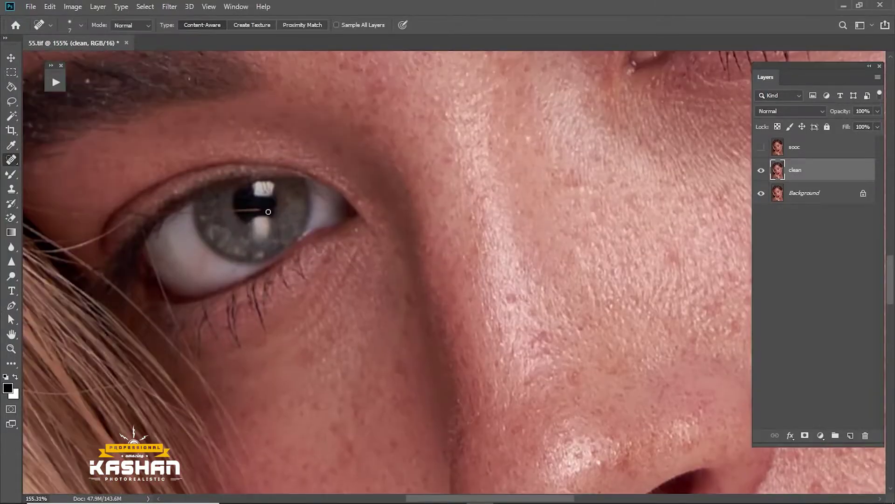
drag(214, 215, 320, 207)
drag(259, 250, 276, 300)
drag(293, 316, 300, 280)
drag(280, 250, 298, 290)
mouse_move(153, 206)
mouse_down()
mouse_move(276, 278)
mouse_move(375, 239)
mouse_up()
mouse_move(431, 125)
mouse_down()
mouse_move(394, 176)
mouse_move(426, 231)
mouse_up()
drag(220, 232, 290, 293)
mouse_move(340, 372)
mouse_down()
mouse_move(303, 354)
mouse_move(241, 291)
mouse_up()
drag(238, 196, 279, 258)
Step: Retouch the forehead blemishes up to the hairline with the Healing Brush, sampling clean skin nearby
key(])
scroll(279, 258, up, 3)
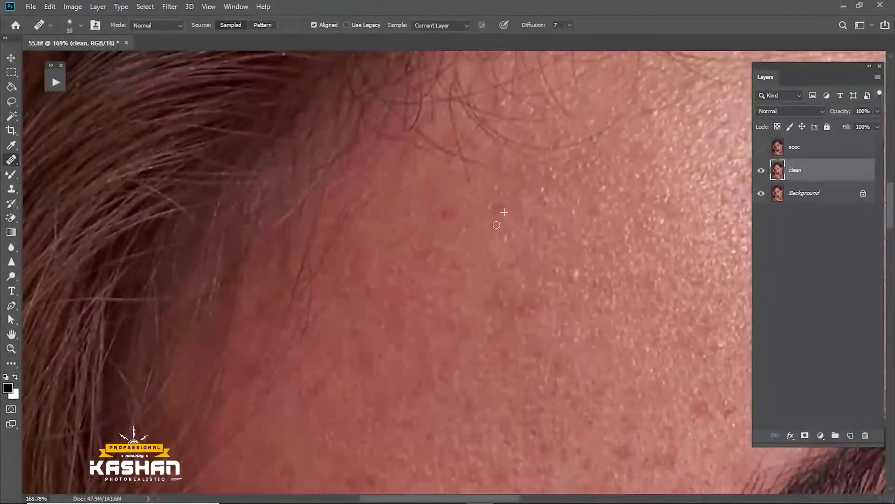
drag(497, 225, 426, 205)
mouse_move(494, 189)
mouse_down()
mouse_move(429, 209)
mouse_move(490, 159)
mouse_up()
drag(606, 280, 373, 280)
alt+click(552, 252)
click(558, 303)
click(570, 295)
drag(494, 186, 433, 350)
drag(432, 256, 382, 260)
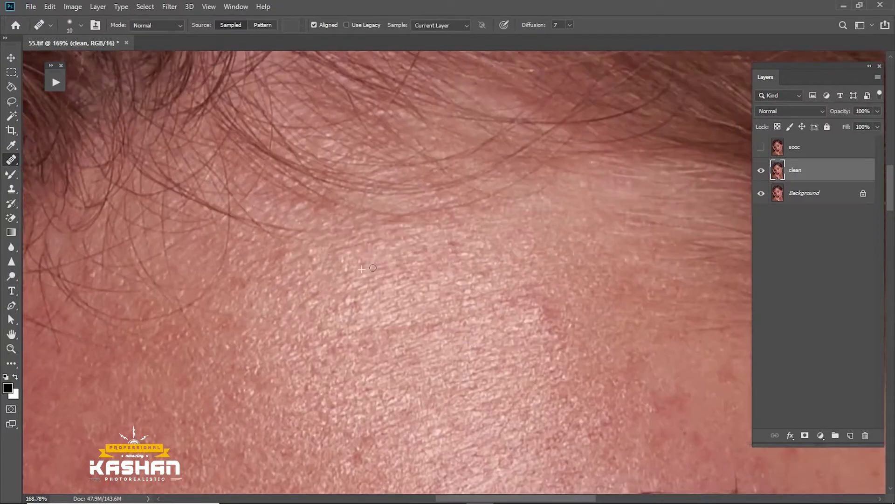
drag(606, 396, 360, 195)
Step: Clean up spots around the ear-side eye and its brow with a small Spot Healing Brush
key(shift+j)
drag(543, 304, 498, 178)
drag(354, 420, 446, 193)
key(bracketleft)
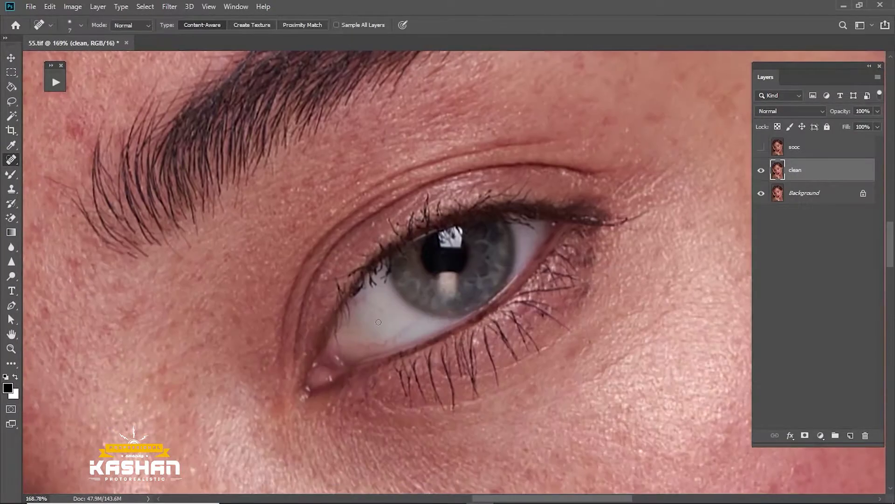
click(629, 131)
drag(630, 140, 490, 146)
drag(672, 467, 420, 268)
Step: Heal the remaining facial blemishes with the Spot Healing Brush, finishing around the eye beside the loose blonde hair
scroll(420, 268, down, 3)
key(bracketright)
key(bracketright)
key(bracketright)
key(bracketright)
drag(492, 325, 515, 306)
drag(562, 399, 525, 425)
mouse_move(490, 427)
mouse_down()
mouse_move(514, 295)
mouse_move(476, 298)
mouse_up()
drag(419, 397, 525, 205)
drag(261, 154, 423, 322)
drag(303, 148, 397, 187)
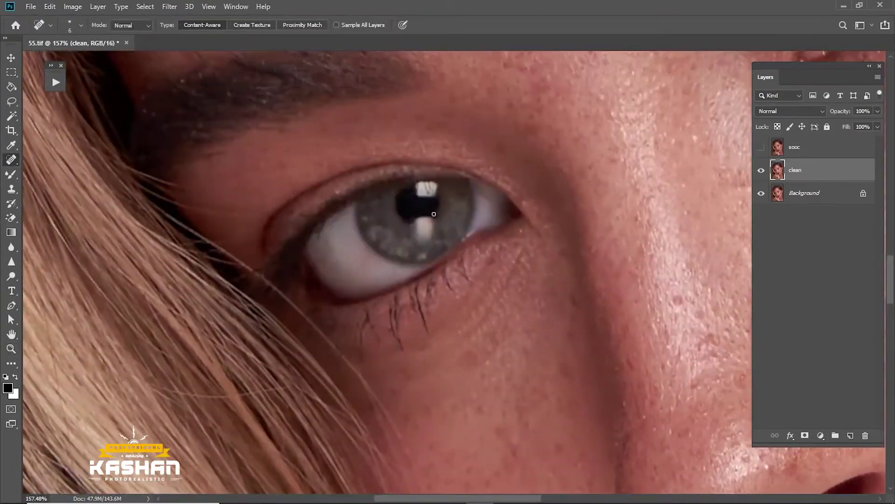
drag(336, 326, 274, 290)
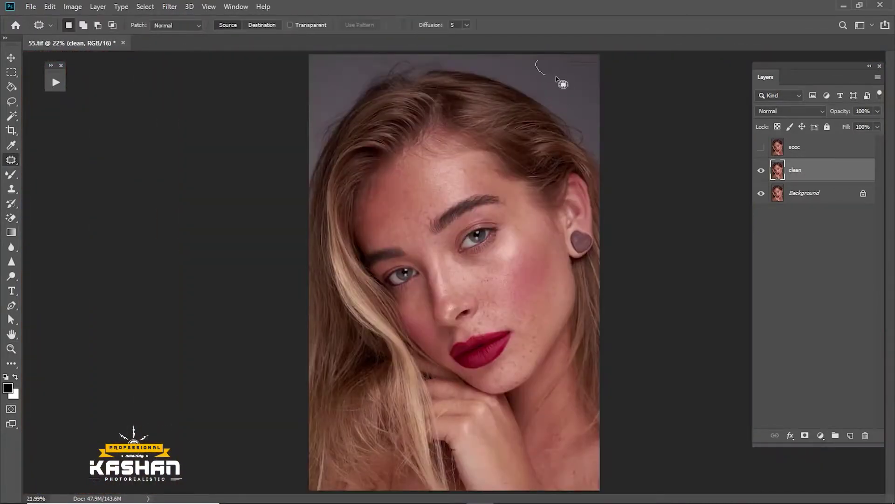
Step: Select the background around the top of the head with a Pen path and paint out the flyaway hairs
key(p)
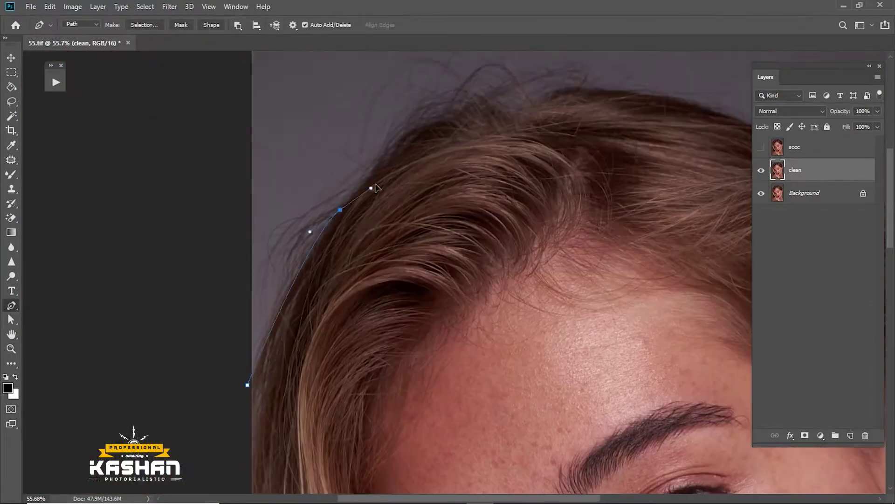
drag(374, 173, 414, 137)
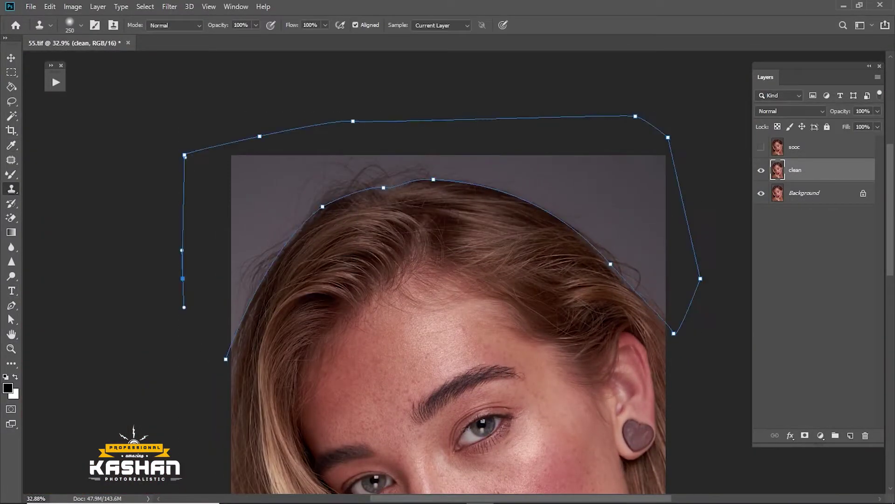
key(ctrl+Return)
key(s)
key(b)
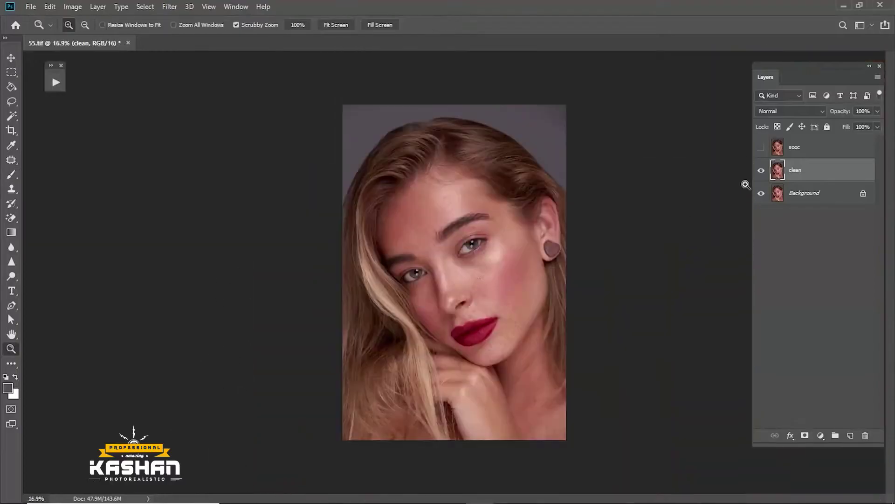
Step: Refine the hair's outline with the Liquify filter, adjusting the brush size for the strokes
key(shift+ctrl+x)
key(])
key(])
key(])
key(])
key([)
key([)
key([)
key(])
key(])
key(])
drag(186, 139, 173, 129)
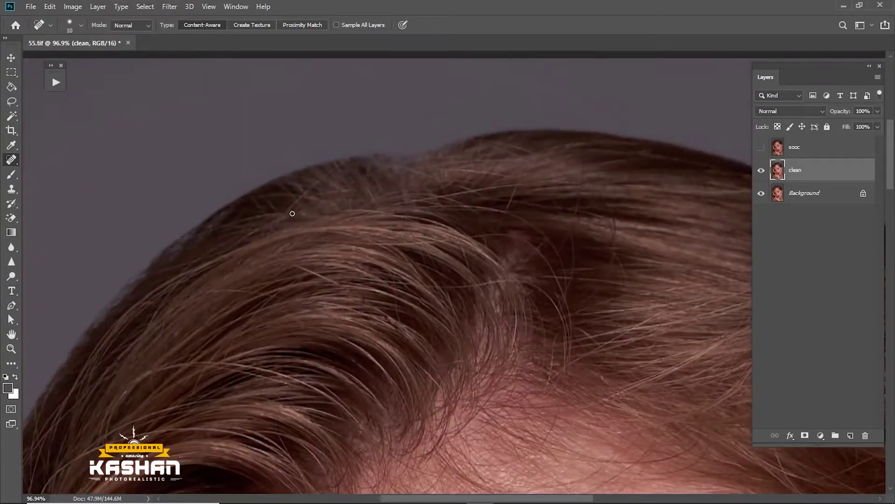
Step: Merge the clean layer into the Background and run the F S + frequency separation action with a value of 5
key(ctrl+0)
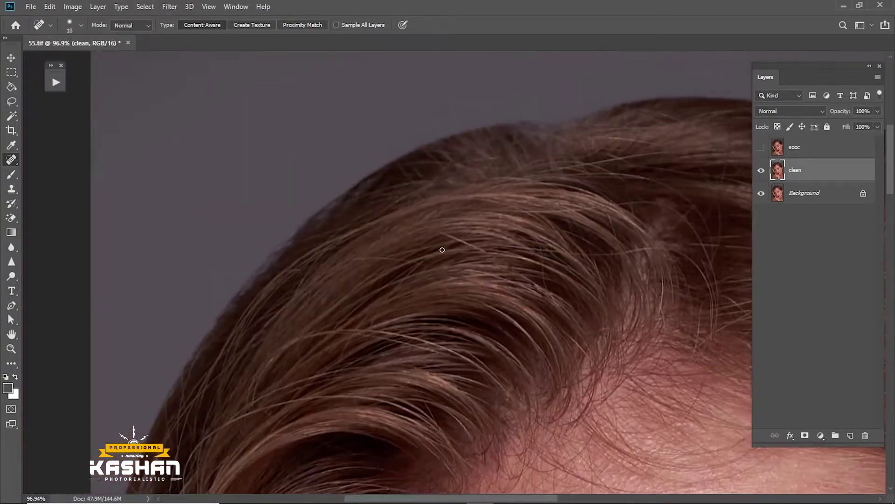
key(Delete)
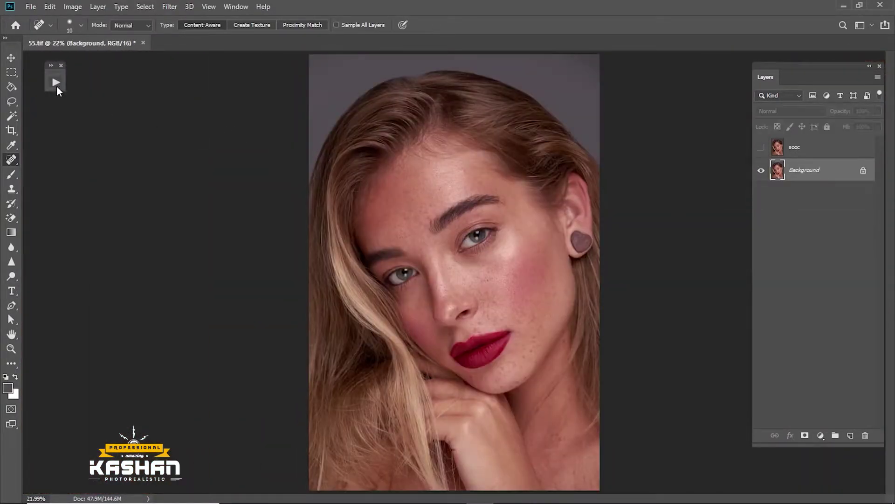
click(56, 84)
click(132, 149)
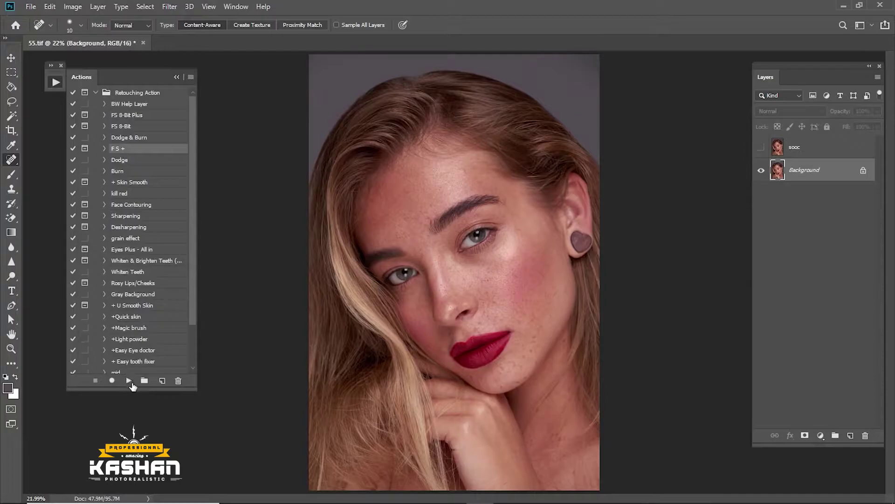
click(130, 382)
click(637, 262)
click(637, 262)
click(637, 262)
click(637, 263)
click(636, 262)
click(636, 262)
click(636, 261)
text(5)
key(Return)
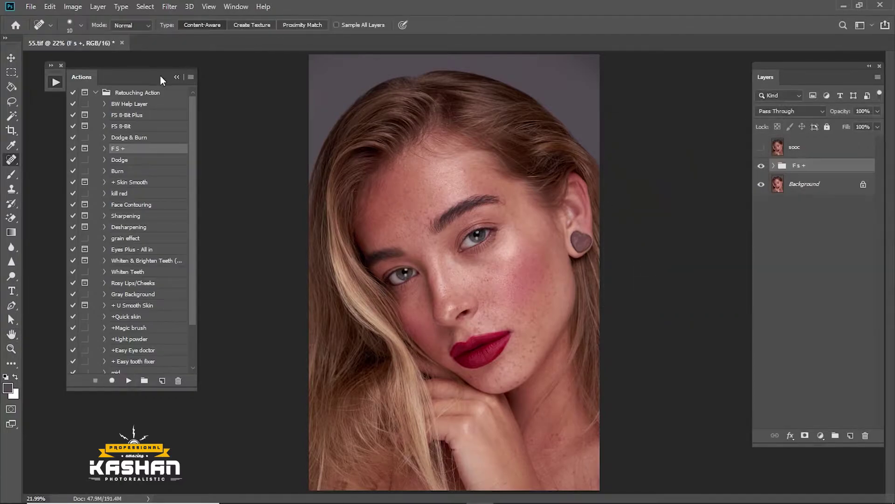
click(176, 76)
Step: Hide the High Frequency layers in the F s + group and run the Dodge and Burn actions
key(d)
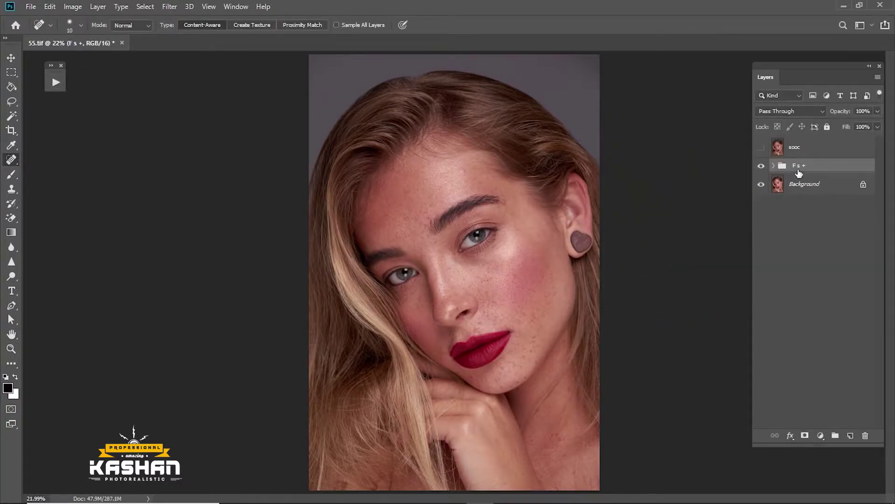
click(774, 166)
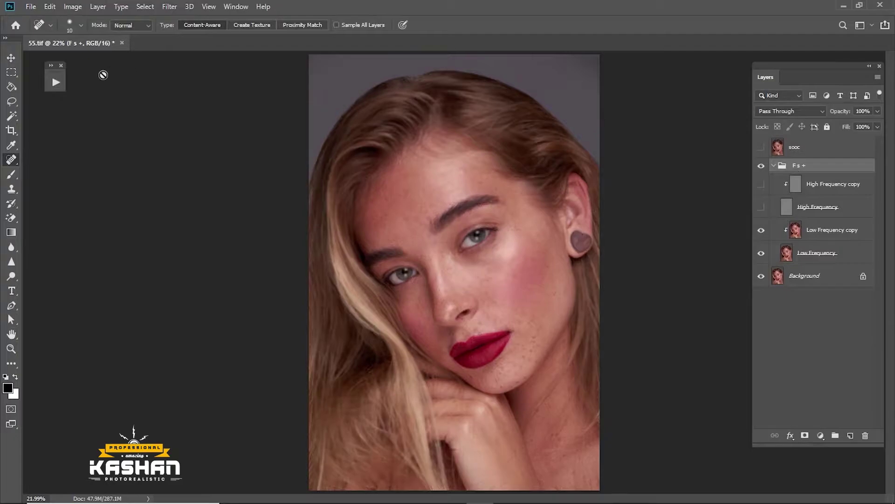
click(55, 82)
click(120, 159)
shift+click(125, 170)
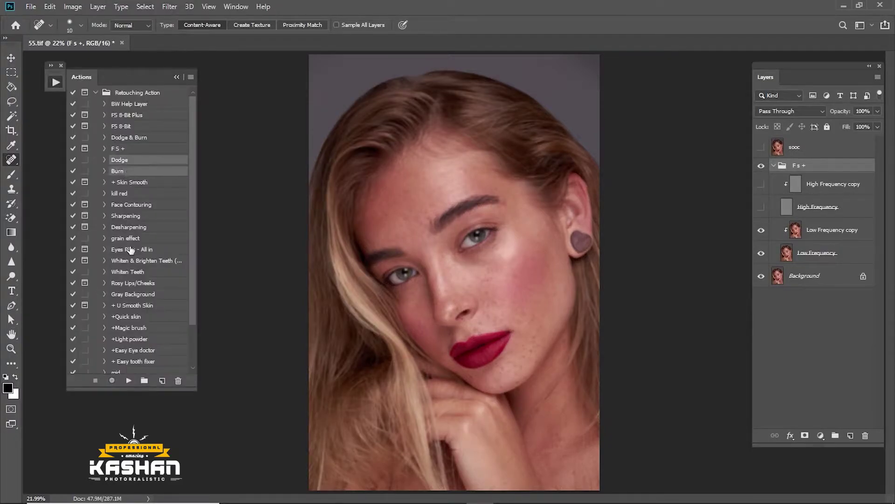
click(128, 380)
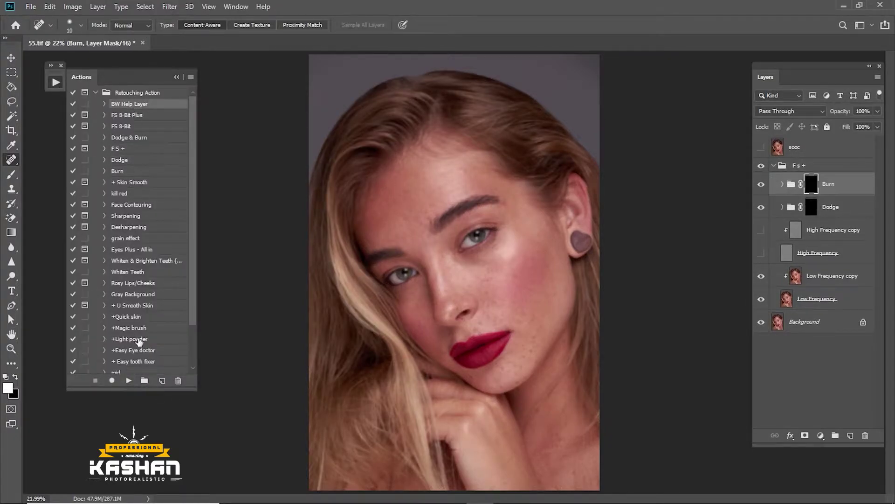
Step: Run the BW Help Layer action, placing its group above F s +, and show the High Frequency layers
click(128, 380)
drag(816, 189, 789, 161)
click(762, 244)
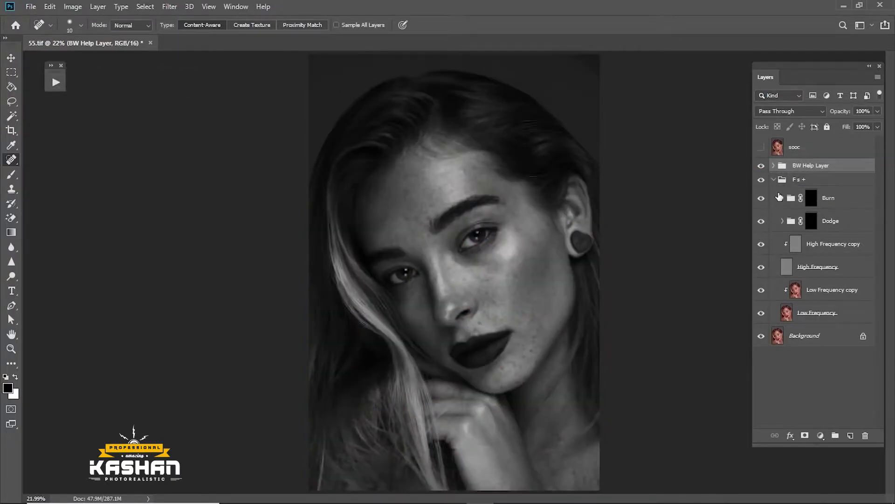
Step: Compare the Contrast and Darken layers in the BW Help Layer group and set Darken's opacity to 60%
click(774, 166)
click(763, 208)
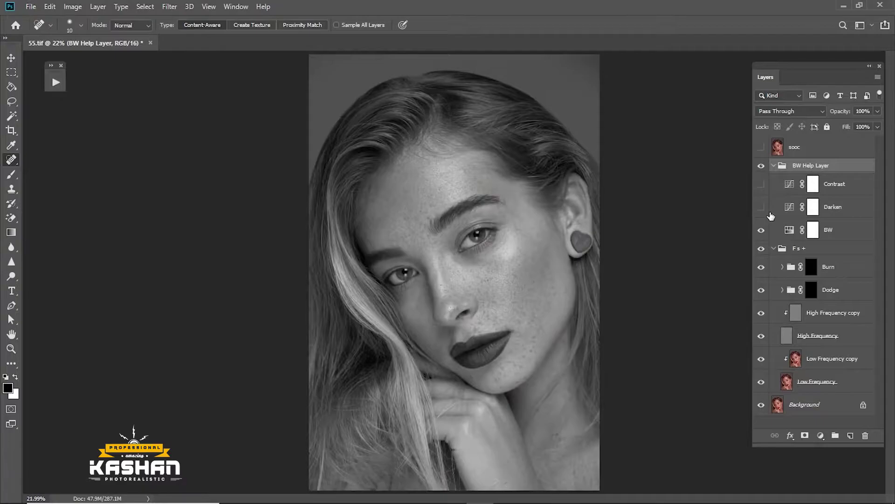
click(765, 185)
click(762, 207)
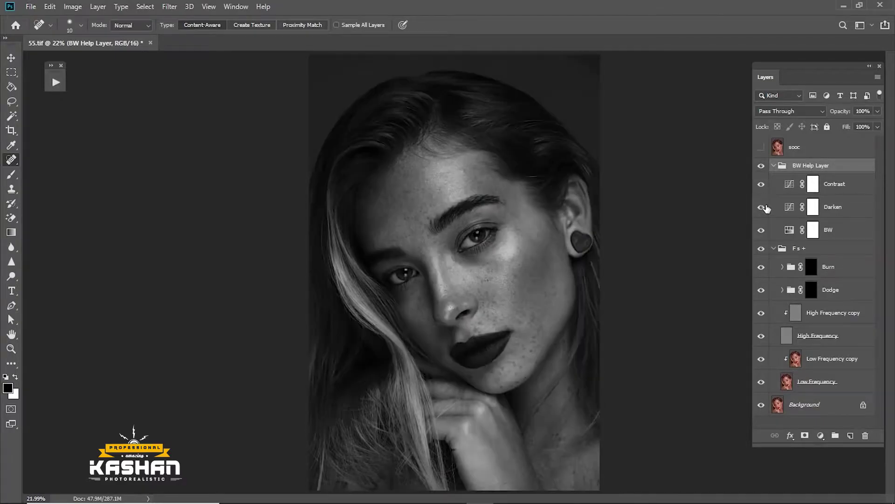
click(829, 217)
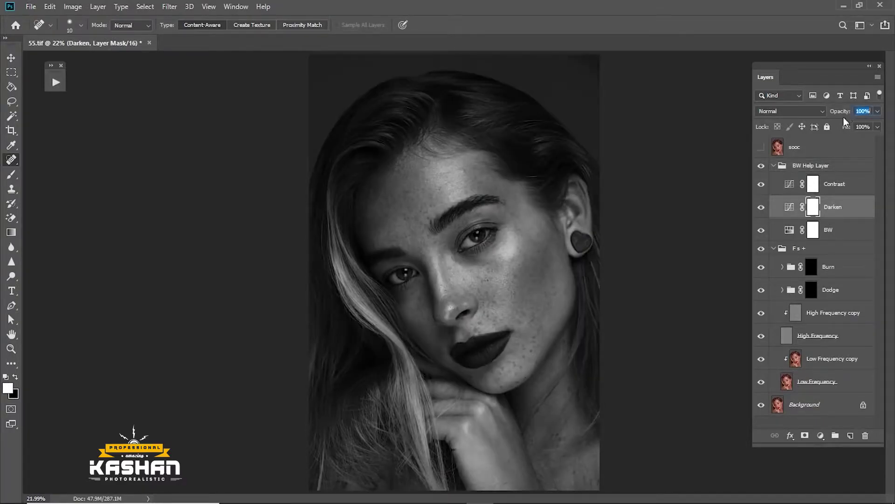
text(60)
key(Return)
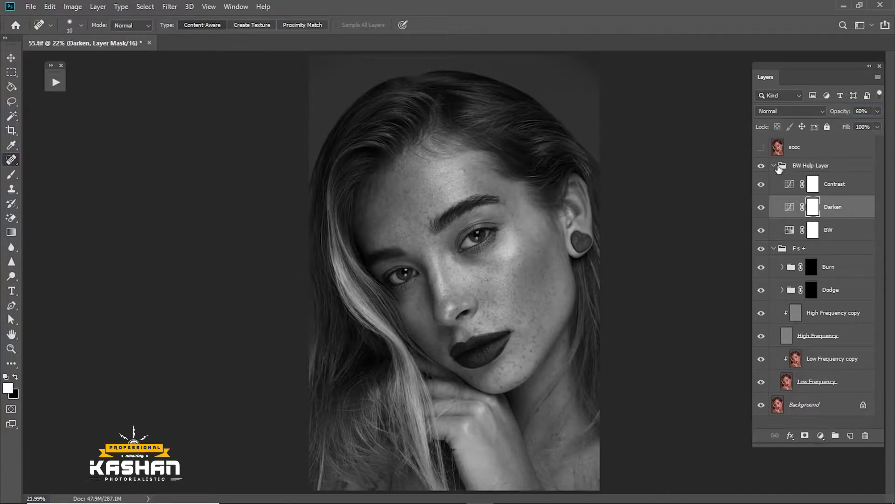
Step: Collapse and hide the BW Help Layer group, and hide both High Frequency layers
click(775, 166)
click(761, 165)
drag(761, 244, 761, 267)
Step: Add a new layer above Low Frequency copy in the F s + group and name it "fix tones"
click(835, 290)
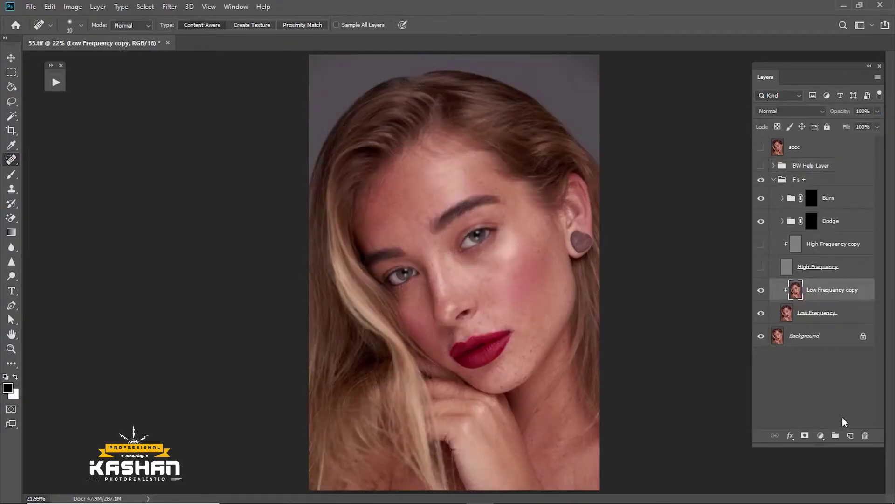
click(851, 435)
double_click(814, 295)
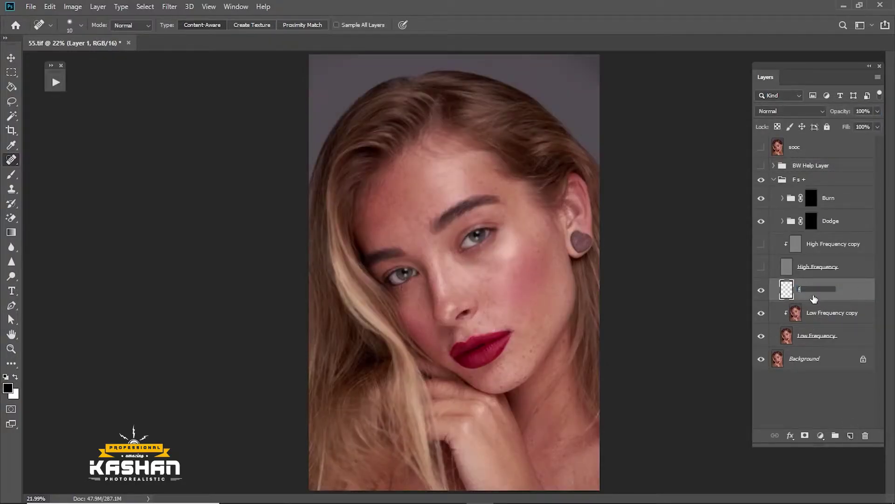
key(Return)
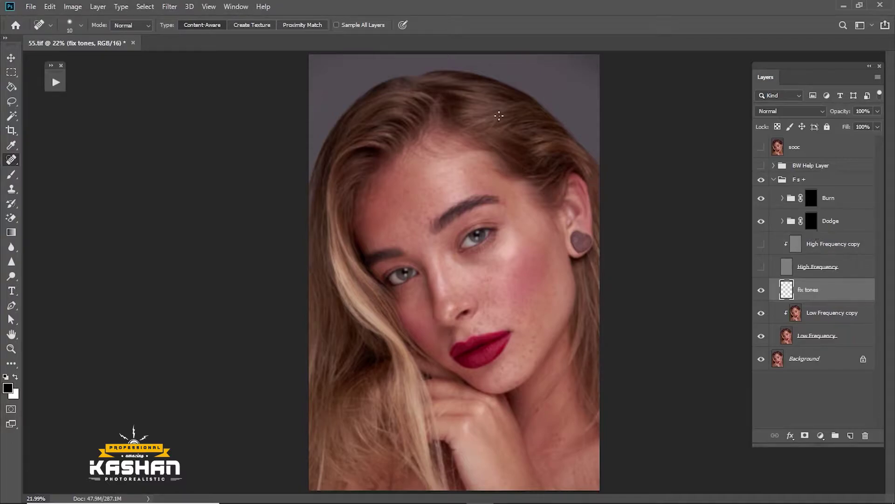
Step: Sample a skin tone from the cheek as the foreground colour and set the Brush opacity to 10%
key(ctrl+space)
drag(453, 290, 474, 292)
key(i)
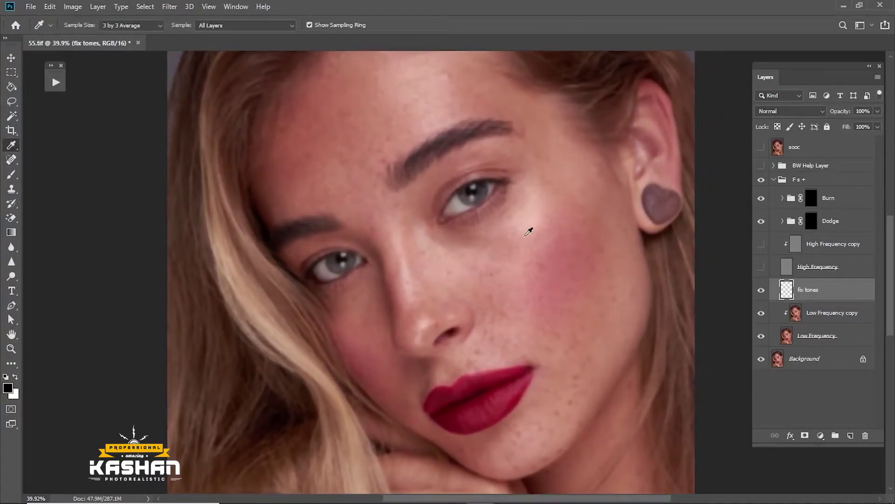
key(j)
key(b)
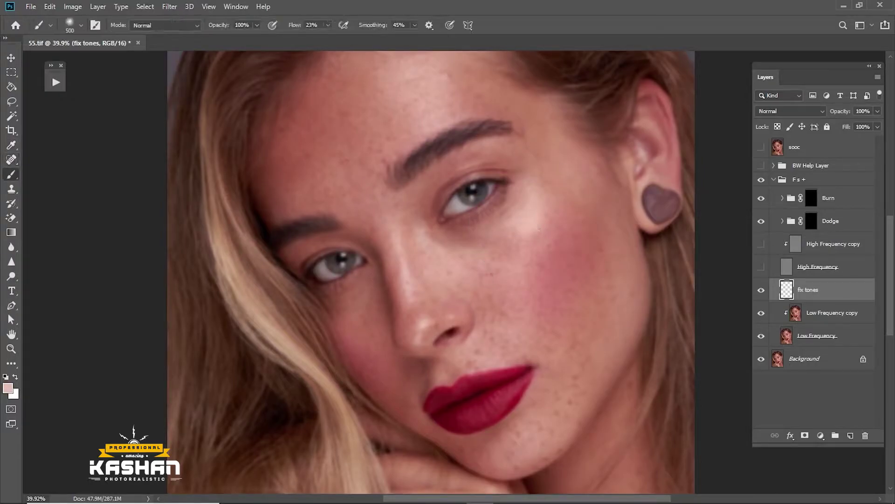
drag(540, 250, 534, 253)
key(ctrl+space)
drag(528, 257, 546, 272)
Step: Show the BW Help Layer group and open the same document in a second window
click(761, 166)
key(ctrl+space)
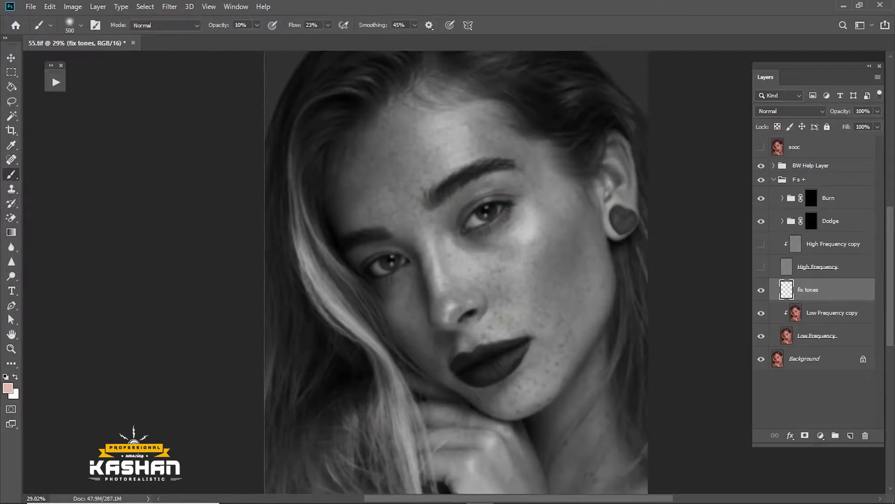
scroll(664, 224, down, 1)
click(236, 6)
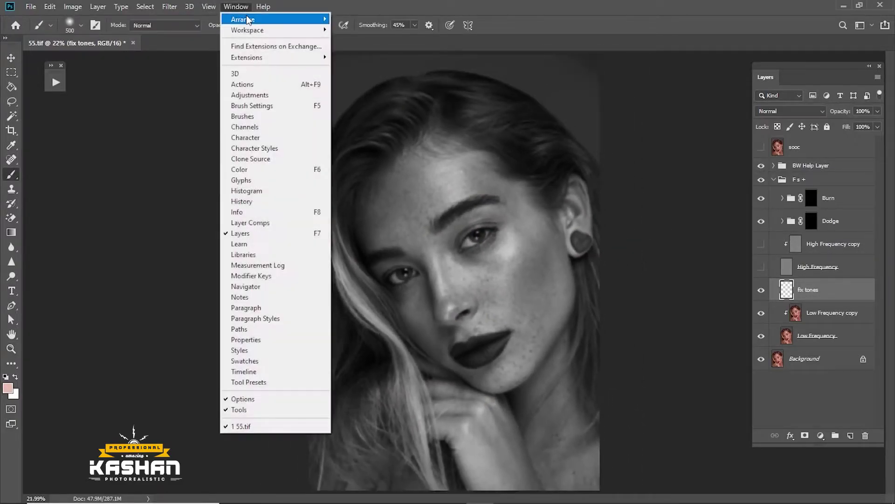
mouse_move(261, 19)
click(379, 229)
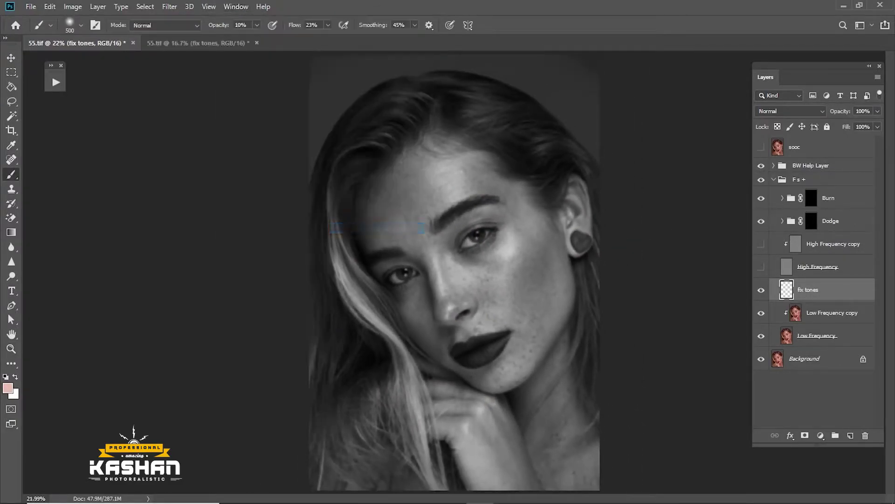
Step: Arrange both windows 2-up vertically, narrow the first one and set its zoom to 16.7%
click(236, 7)
click(236, 7)
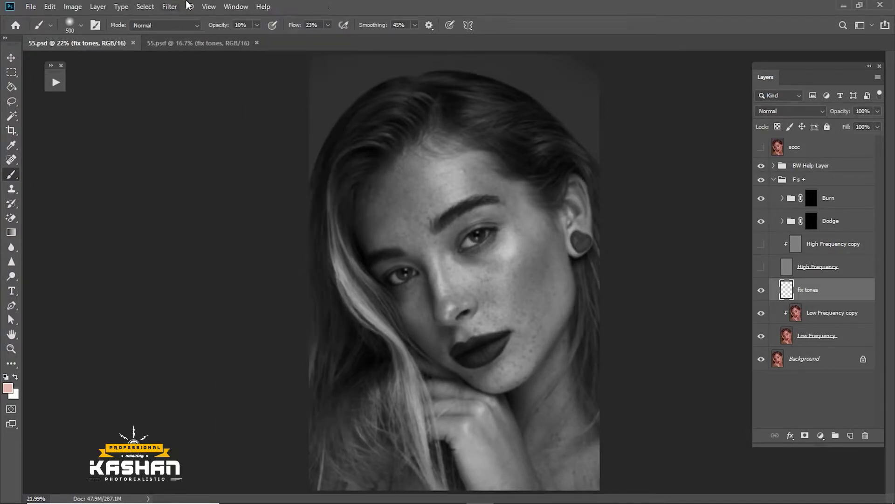
click(236, 6)
mouse_move(290, 19)
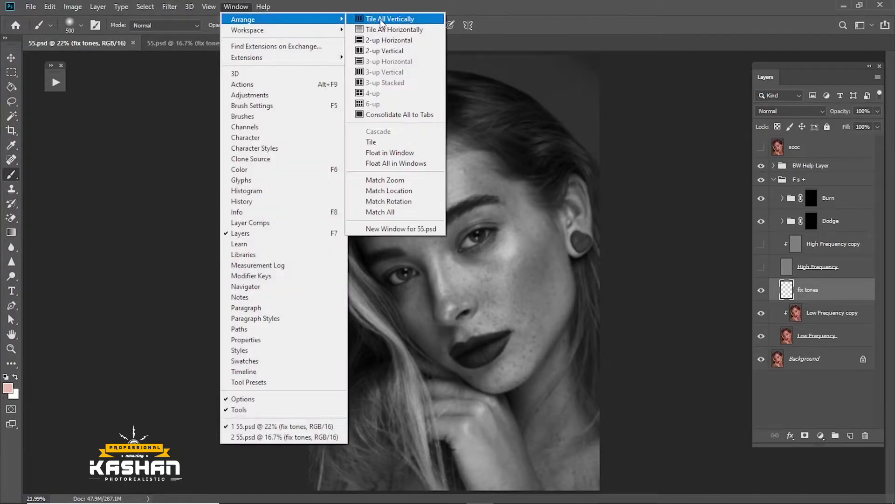
click(390, 51)
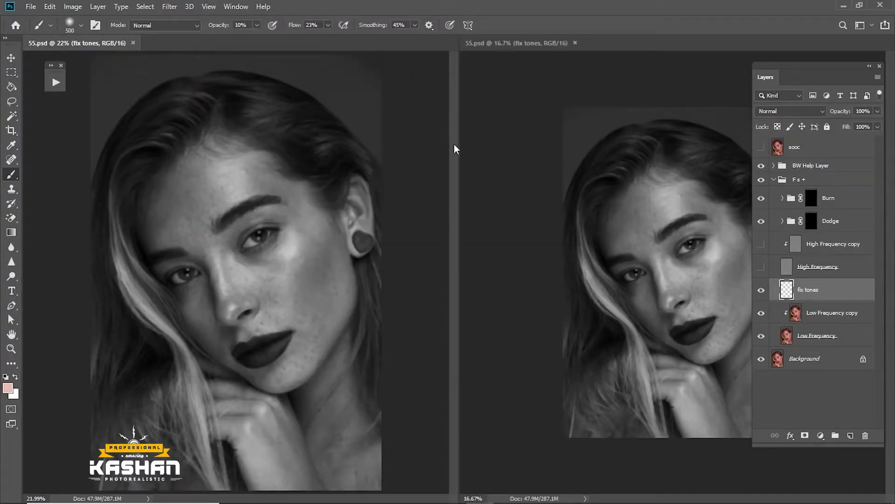
drag(465, 149, 309, 179)
key(ctrl+minus)
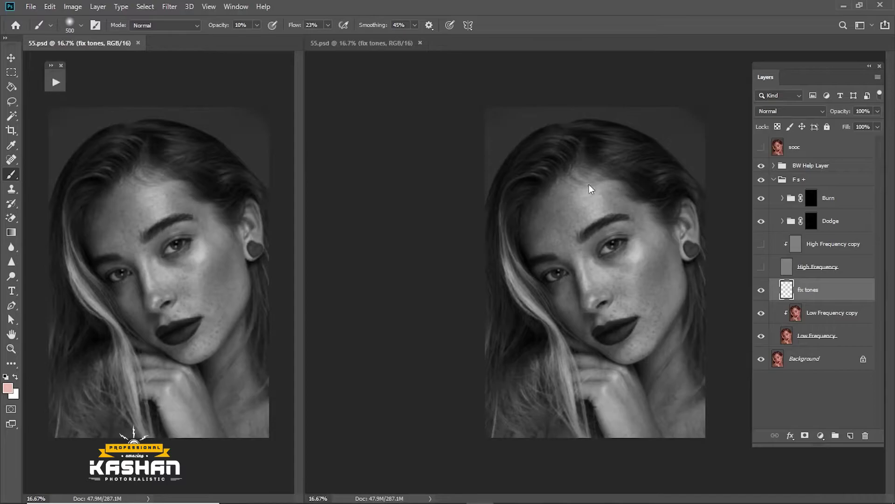
Step: In the wider window, shrink the brush and paint over uneven tones on the cheek and around the mouth
click(383, 45)
drag(529, 206, 610, 193)
drag(666, 232, 623, 224)
drag(670, 278, 577, 282)
drag(521, 328, 554, 328)
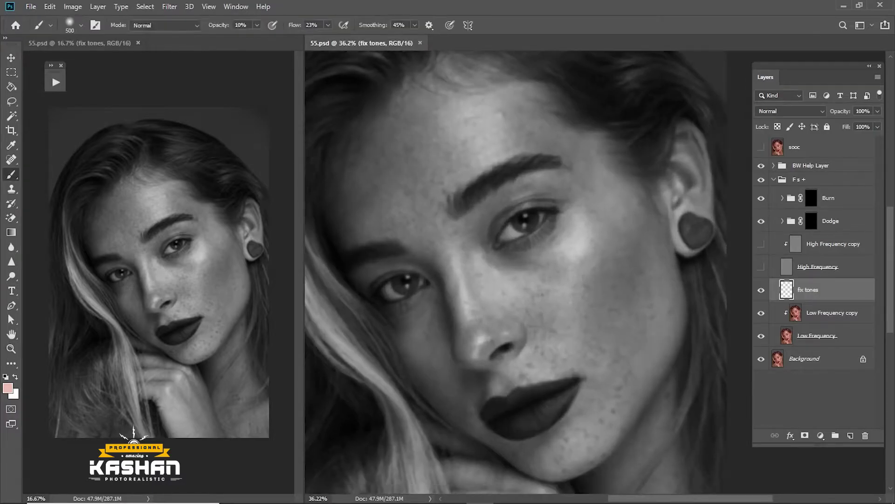
key(bracketleft)
key(bracketleft)
key(bracketleft)
key(bracketleft)
key(bracketleft)
mouse_move(548, 273)
mouse_down()
mouse_move(492, 263)
mouse_move(550, 292)
mouse_up()
drag(534, 381, 540, 374)
Step: Reduce the brush to about 35 px and touch up small blotches on the cheek below the eye
key(bracketleft)
key(bracketleft)
key(bracketleft)
key(bracketleft)
scroll(574, 285, up, 4)
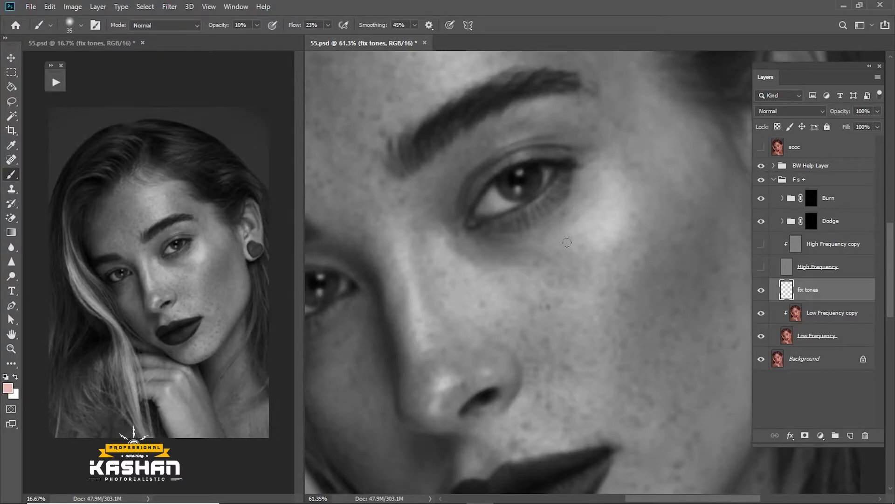
key(bracketright)
key(bracketleft)
key(bracketleft)
key(bracketleft)
key(bracketleft)
Step: Enlarge the brush to 125 px and even out the tones around the upper eyelid
key(bracketright)
key(bracketright)
key(bracketright)
key(bracketright)
key(bracketright)
key(bracketright)
key(bracketright)
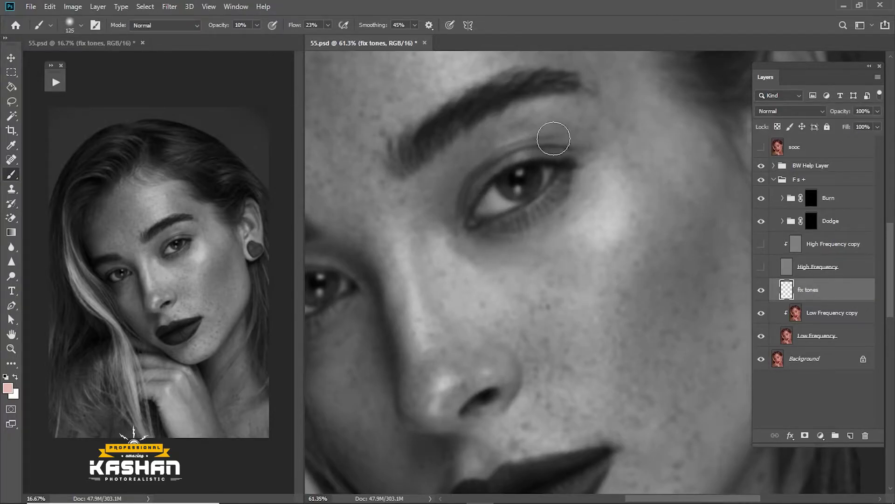
Step: Reduce the brush to 25 px and paint over small dark patches on the forehead above the eyebrow
scroll(534, 148, up, 3)
key(bracketleft)
key(bracketleft)
key(bracketleft)
scroll(559, 215, up, 4)
key(bracketright)
scroll(525, 180, up, 5)
key(bracketleft)
key(bracketleft)
key(bracketleft)
key(bracketleft)
key(bracketleft)
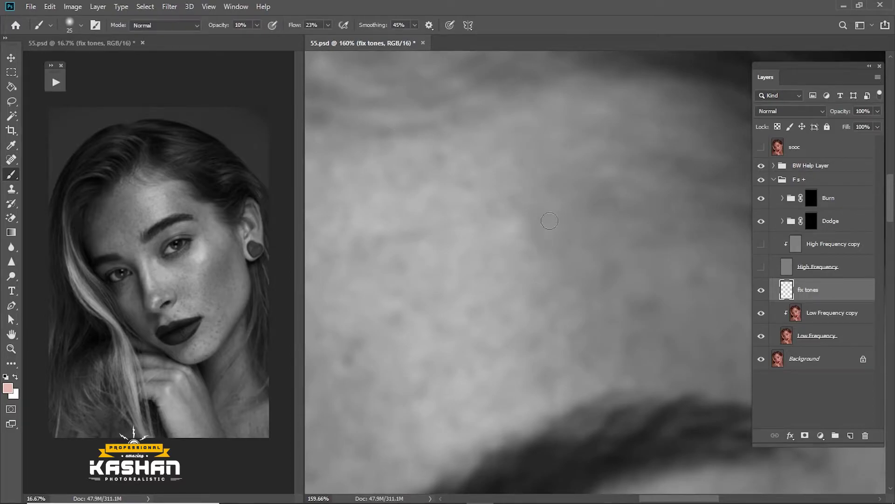
Step: Smooth the bright central forehead below the hairline with a brush of about 35 to 45 px
key(bracketright)
key(bracketright)
key(bracketright)
drag(380, 263, 504, 270)
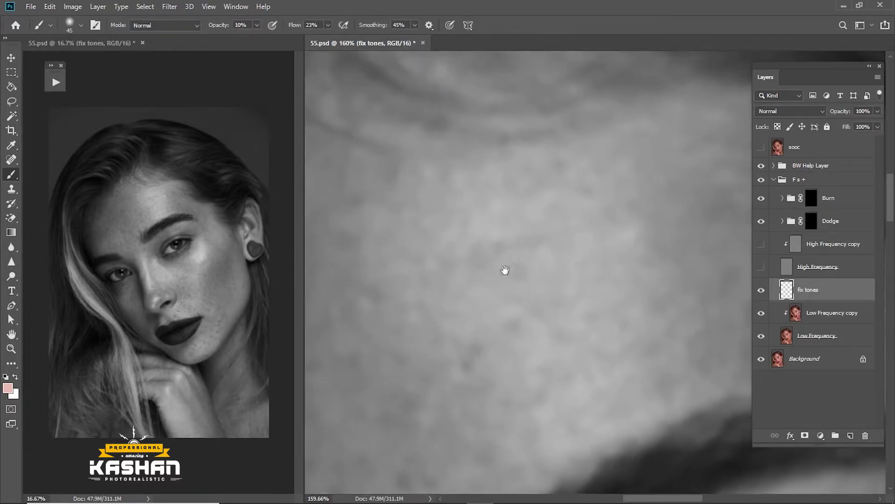
key(bracketleft)
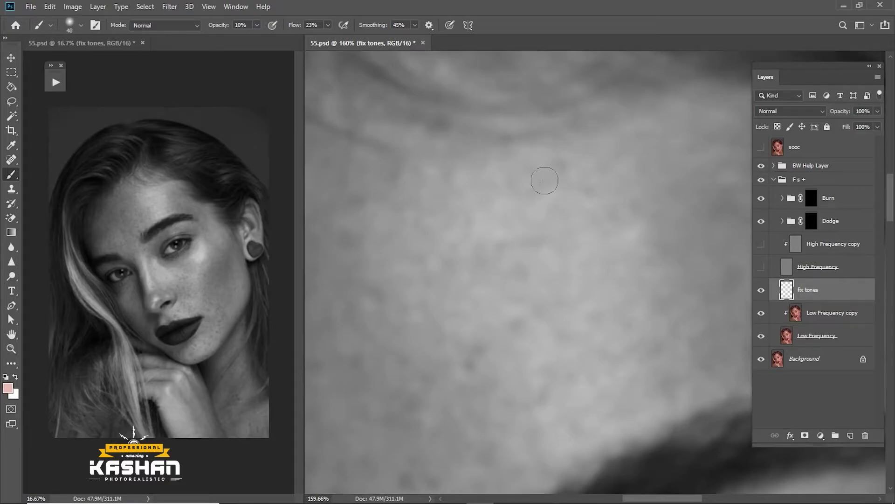
key(bracketleft)
drag(521, 346, 491, 294)
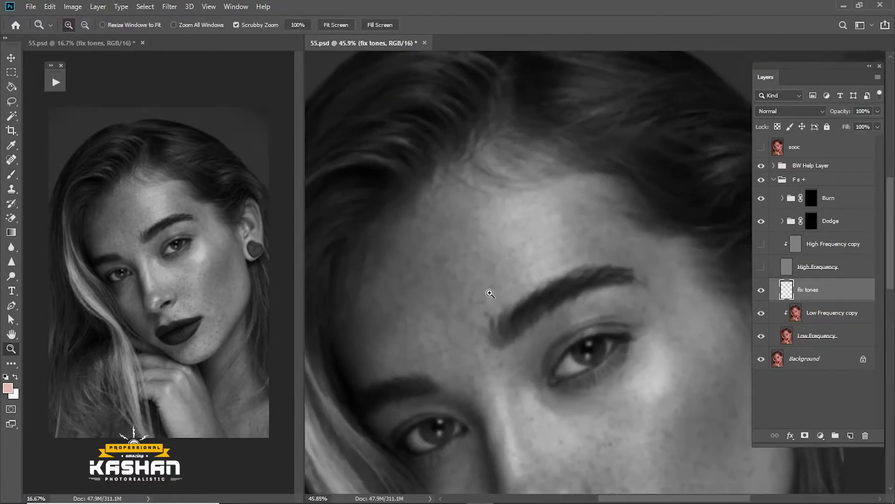
Step: Even out the remaining forehead patches above the eyebrow and toward the temple with the 35 px brush
drag(451, 263, 475, 274)
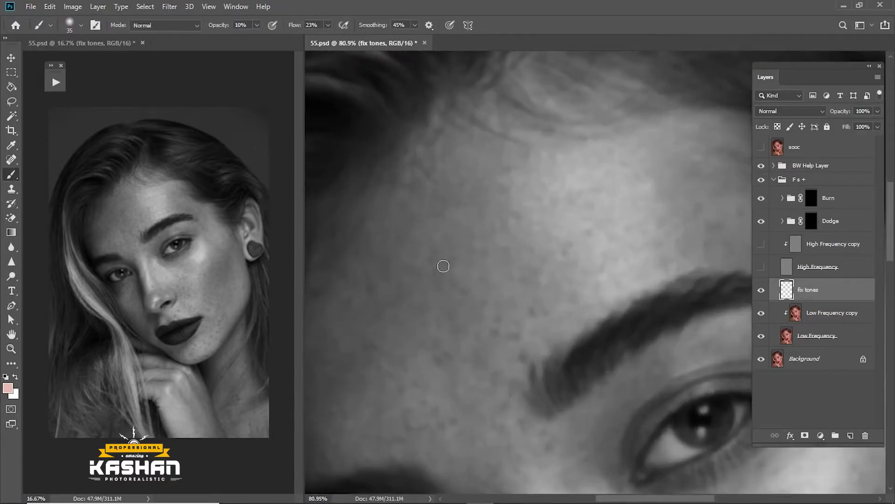
scroll(523, 199, right, 2)
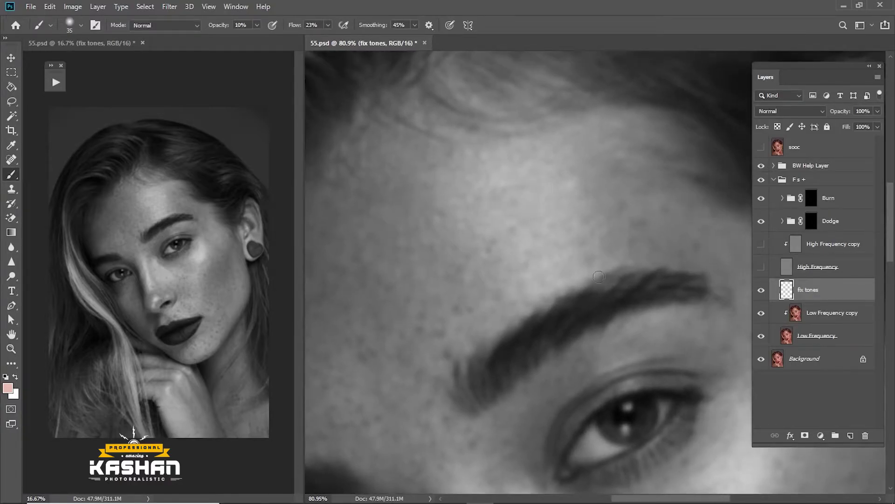
scroll(533, 249, right, 2)
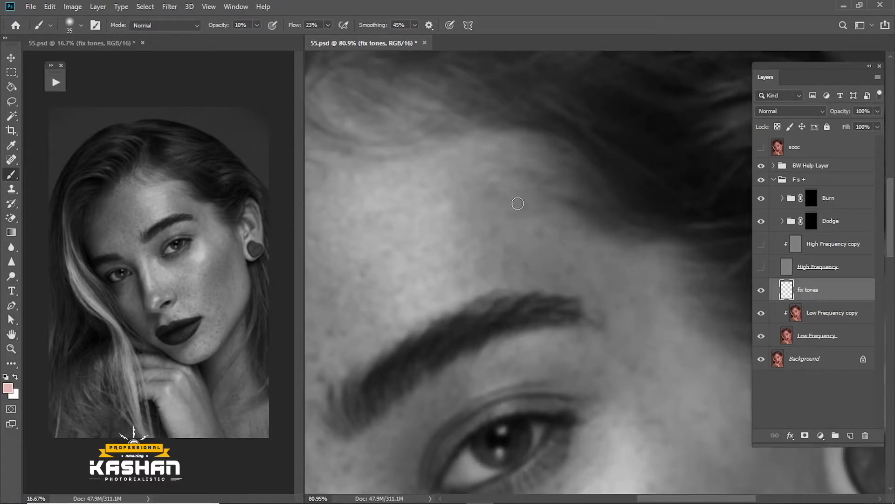
scroll(470, 216, down, 3)
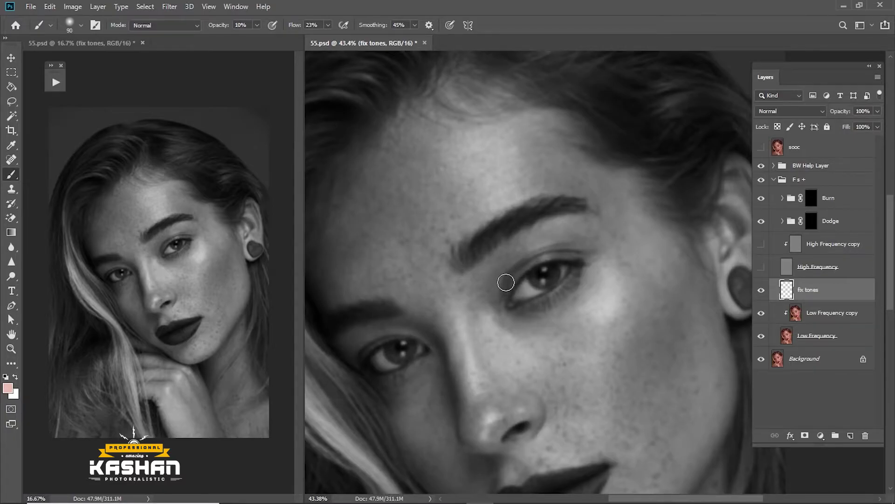
Step: Blend the skin around the inner eye corner and below the eye with a brush of 90 to 125 px
scroll(506, 224, down, 2)
key(bracketright)
key(bracketright)
key(bracketright)
key(bracketleft)
key(bracketleft)
key(bracketright)
key(bracketright)
key(bracketright)
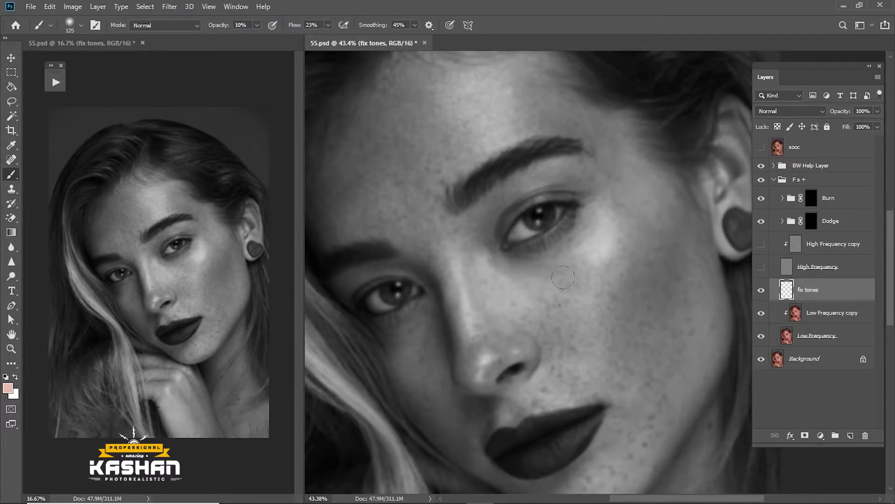
Step: Vary the brush size and paint over blotchy tones on the under-eye area and upper cheek
key(bracketright)
key(bracketleft)
key(bracketleft)
key(bracketleft)
key(bracketleft)
key(bracketleft)
key(bracketright)
key(bracketright)
key(bracketright)
Step: Enlarge the brush beyond 175 px and blend the tones of the lower cheek and jaw
mouse_move(573, 375)
mouse_down()
mouse_move(489, 311)
mouse_move(471, 278)
mouse_up()
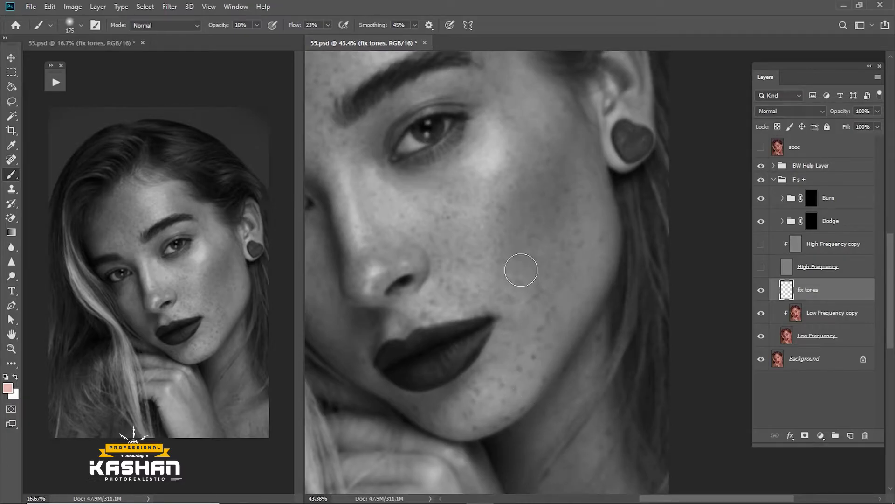
key(bracketright)
key(bracketright)
key(bracketright)
drag(582, 283, 576, 308)
key(bracketright)
key(bracketright)
Step: Reduce the brush to around 100 px and even out the temple beside the eyebrow's outer end
drag(513, 135, 522, 238)
key(bracketleft)
key(bracketleft)
key(bracketleft)
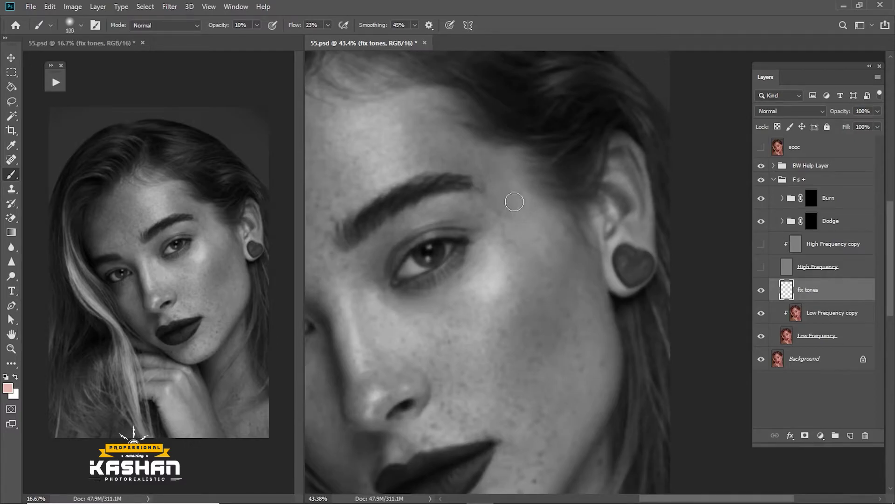
key(bracketright)
key(bracketright)
key(bracketleft)
key(bracketleft)
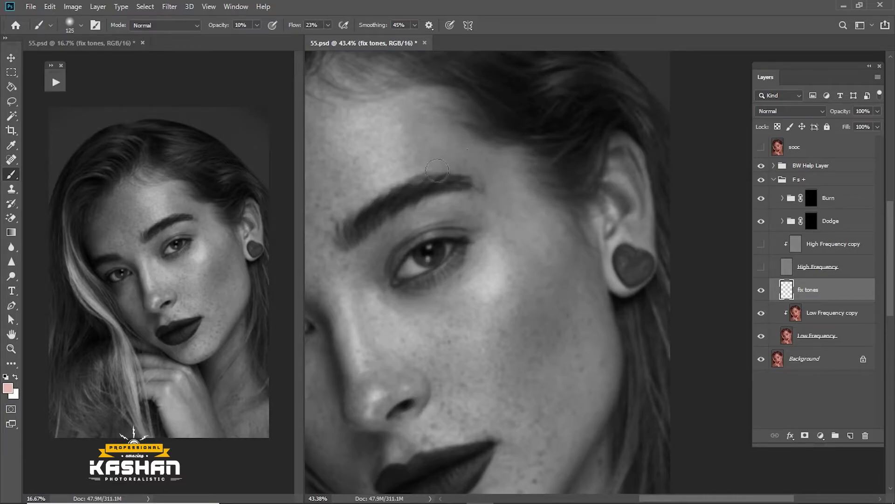
Step: Blend the broad tone transitions across the forehead with a large brush of 250 to 400 px
key(bracketright)
drag(388, 209, 467, 226)
key(bracketright)
key(bracketright)
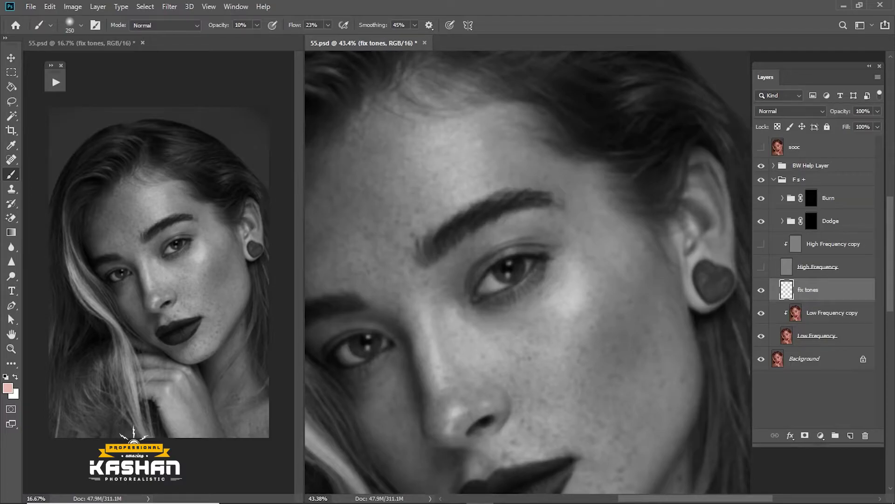
key(bracketleft)
drag(365, 246, 486, 248)
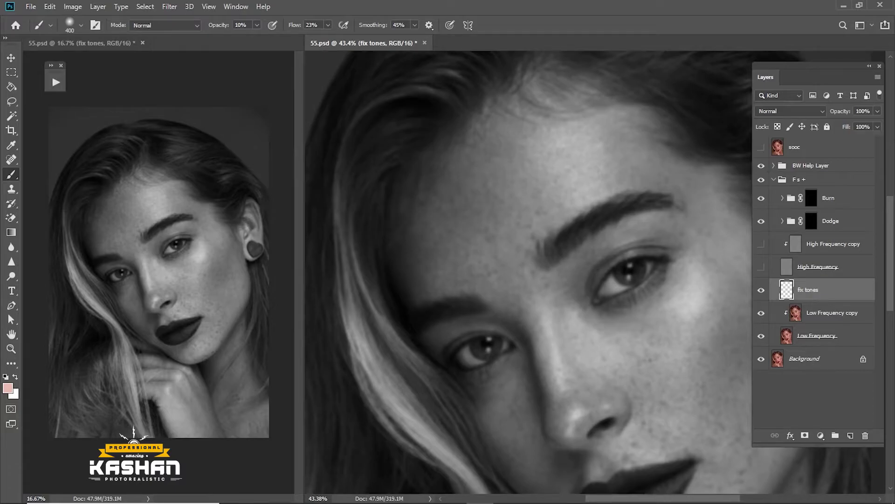
drag(528, 240, 422, 223)
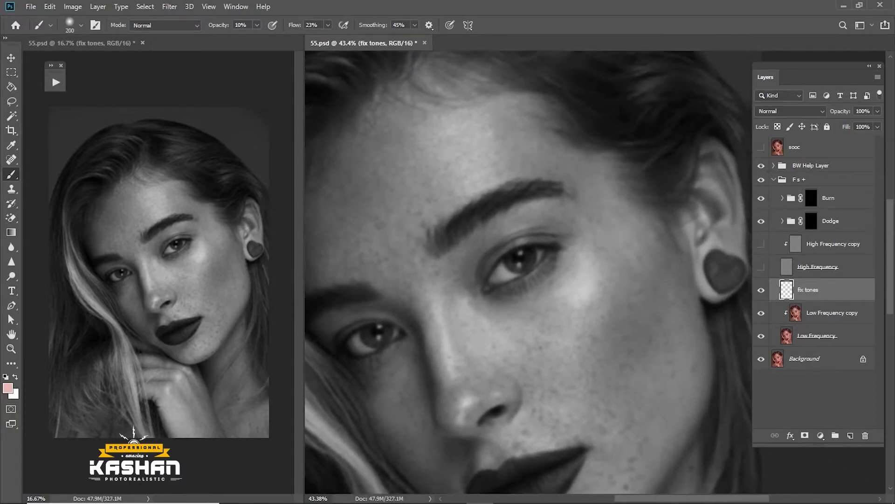
Step: Shrink the brush from 200 px and refine the skin tones around the eyes and nose bridge
key(bracketleft)
key(bracketleft)
key(bracketleft)
key(bracketleft)
key(bracketleft)
key(bracketleft)
key(bracketright)
key(bracketright)
key(bracketright)
key(bracketright)
Step: Set the brush to about 100 px and smooth the skin below the inner eye corner beside the nose
drag(576, 349, 573, 289)
key(bracketleft)
key(bracketleft)
key(bracketleft)
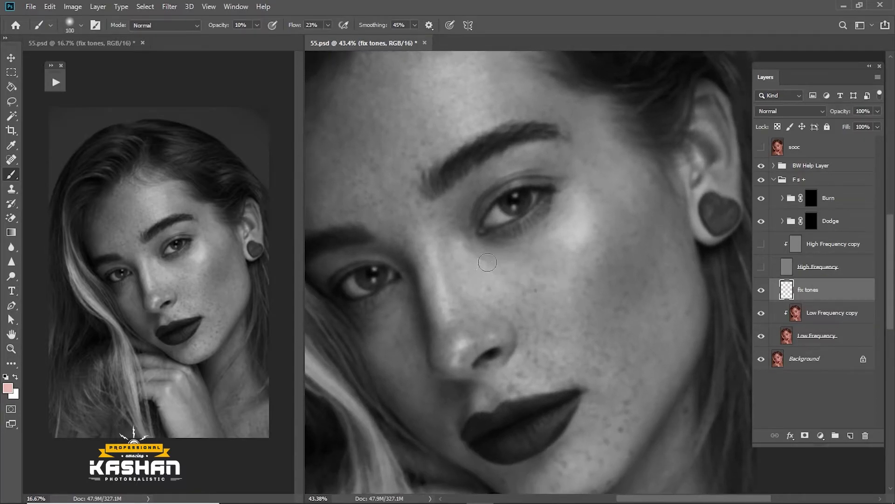
key(bracketleft)
key(bracketleft)
key(bracketleft)
key(bracketright)
key(bracketright)
key(bracketright)
key(bracketright)
Step: Reduce the brush to about 45 px and smooth the skin tones around the nose tip and nostril
drag(484, 338, 423, 275)
key(bracketleft)
key(bracketleft)
key(bracketleft)
key(bracketleft)
key(bracketleft)
key(bracketleft)
key(bracketleft)
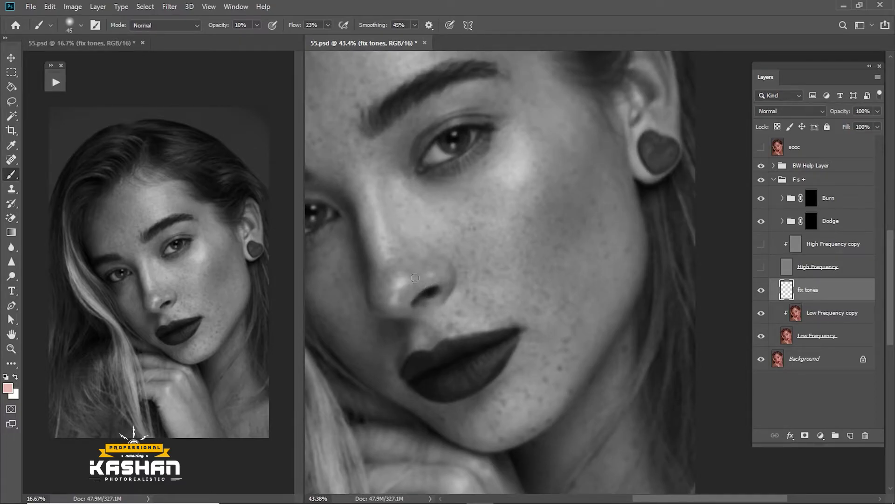
key(bracketright)
drag(391, 296, 395, 286)
Step: Compare the face with and without the fix tones layer
click(760, 290)
click(761, 290)
click(761, 290)
click(760, 290)
Step: Even out the skin tones across the cheek, mouth area and chin, varying the brush size to suit each patch
key(bracketright)
key(bracketright)
key(bracketright)
key(bracketright)
key(bracketleft)
key(bracketleft)
key(bracketleft)
key(bracketleft)
key(bracketleft)
key(bracketleft)
key(bracketright)
key(bracketright)
key(bracketright)
key(bracketright)
key(bracketright)
key(bracketright)
key(bracketright)
key(bracketleft)
key(bracketleft)
key(bracketleft)
key(bracketleft)
key(bracketleft)
key(bracketleft)
key(bracketleft)
key(bracketleft)
key(bracketleft)
key(bracketleft)
key(bracketleft)
Step: Check the retouch in colour with BW Help Layer hidden and both High Frequency layers shown, and restore the working view
click(761, 166)
drag(761, 267, 762, 246)
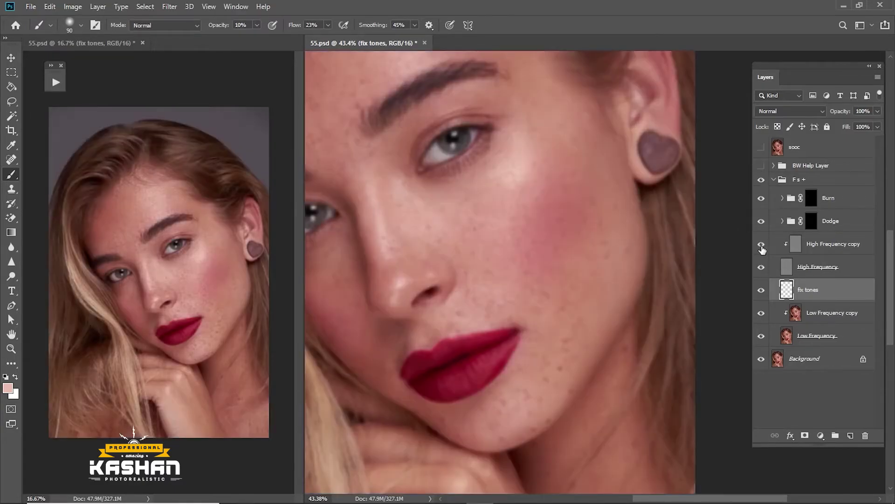
scroll(597, 272, down, 6)
scroll(625, 301, up, 3)
drag(607, 303, 530, 321)
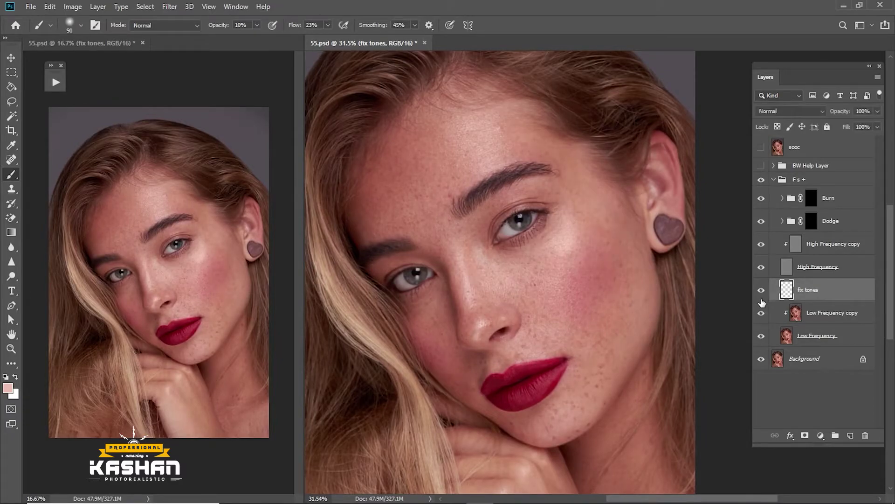
click(762, 166)
drag(761, 243, 761, 266)
Step: Reduce the brush to about 25 px and even out the small blotches along the nose bridge
scroll(560, 328, up, 5)
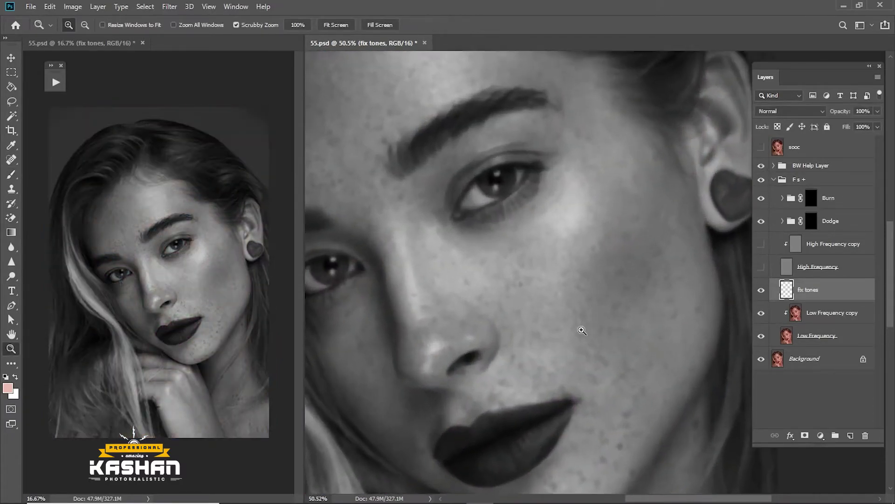
key(bracketleft)
key(bracketleft)
key(bracketleft)
key(bracketleft)
key(bracketleft)
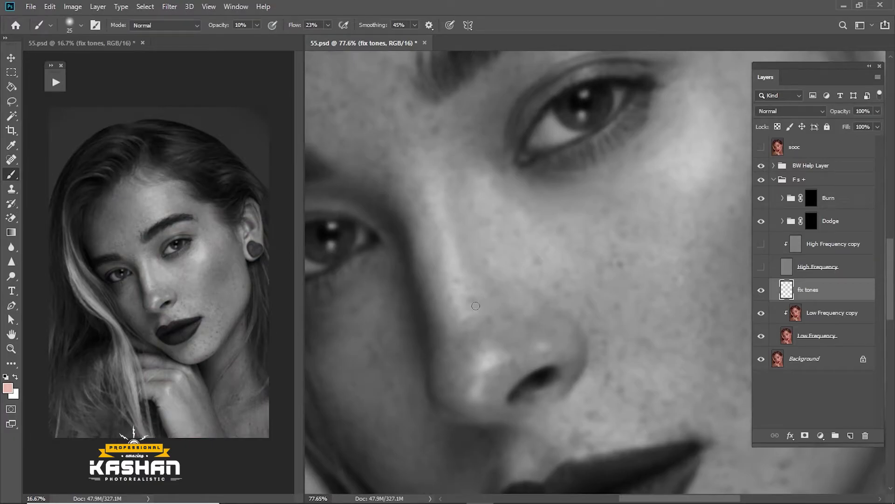
key(bracketright)
key(bracketleft)
key(bracketleft)
key(bracketleft)
key(bracketleft)
key(bracketleft)
Step: Smooth the skin around the lower eyelid and upper cheek with a brush of 35 to 45 px
drag(621, 212, 612, 247)
key(bracketright)
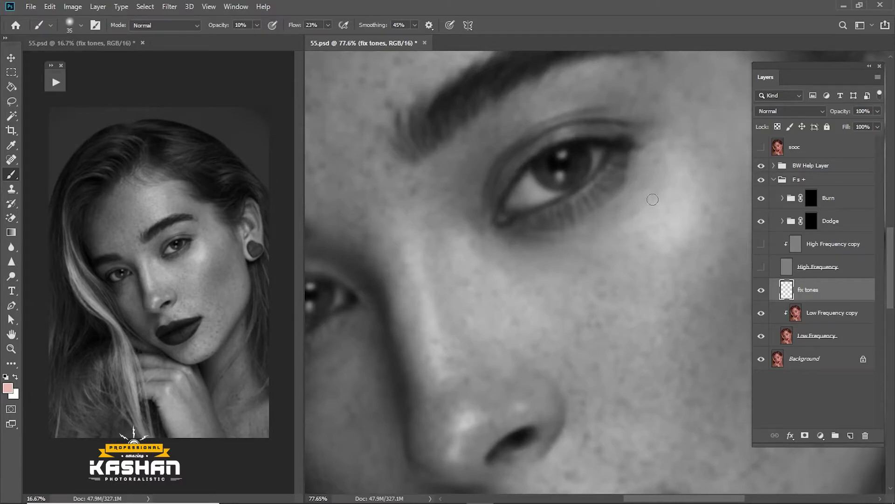
drag(655, 198, 629, 236)
key(bracketright)
key(bracketleft)
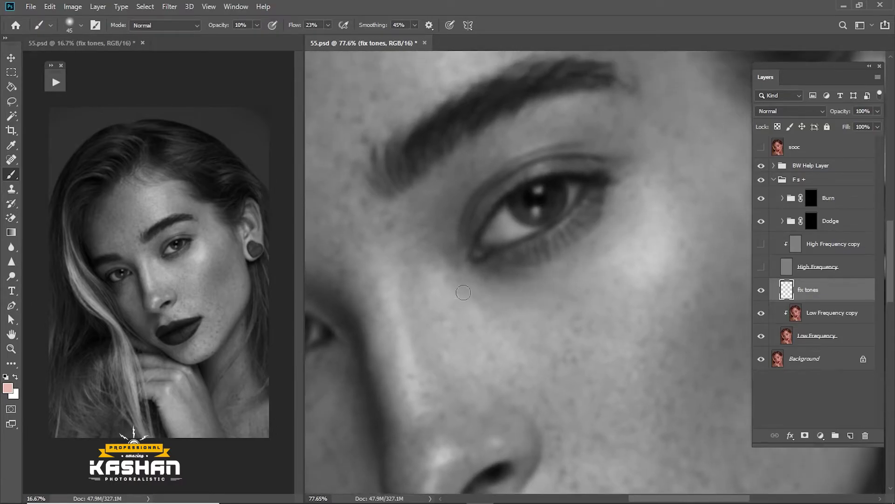
Step: Reduce the brush to about 25 px and refine the skin around the eyebrow's inner end
key(bracketleft)
key(bracketleft)
key(bracketleft)
key(bracketleft)
key(bracketleft)
key(bracketleft)
key(bracketleft)
drag(368, 202, 423, 239)
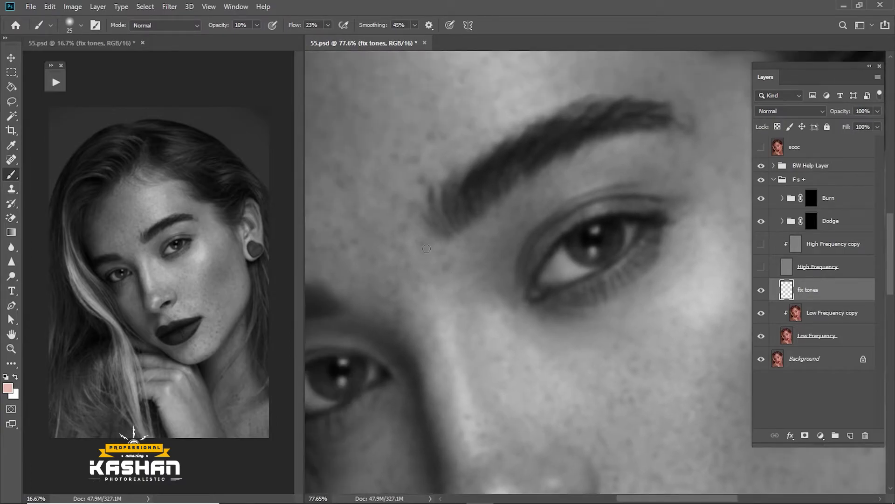
drag(434, 184, 484, 233)
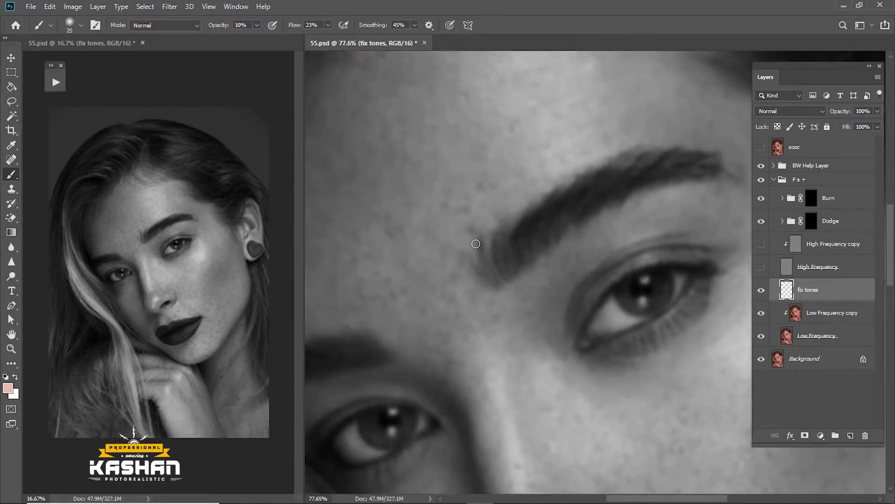
drag(485, 196, 486, 226)
Step: Enlarge the brush from 90 to 150 px and blend the forehead tones above the eyebrow
key(bracketright)
key(bracketright)
key(bracketright)
key(bracketright)
key(bracketright)
key(bracketright)
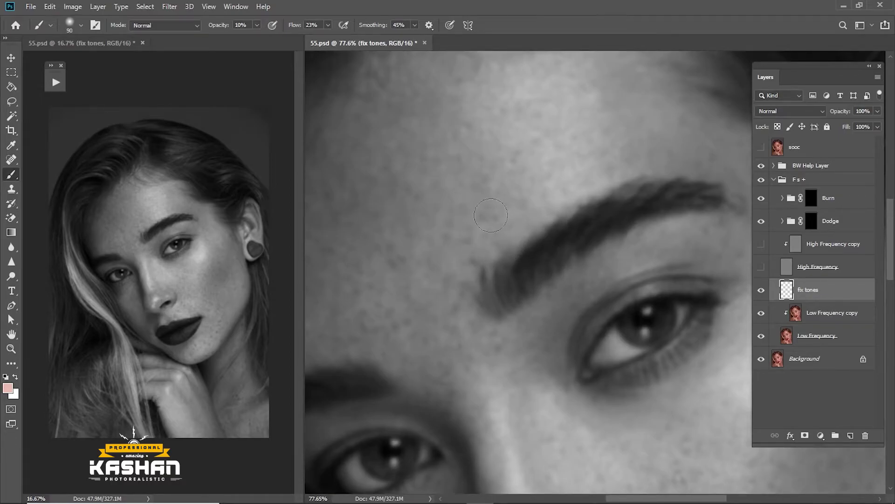
key(bracketright)
drag(538, 169, 528, 224)
drag(614, 238, 572, 260)
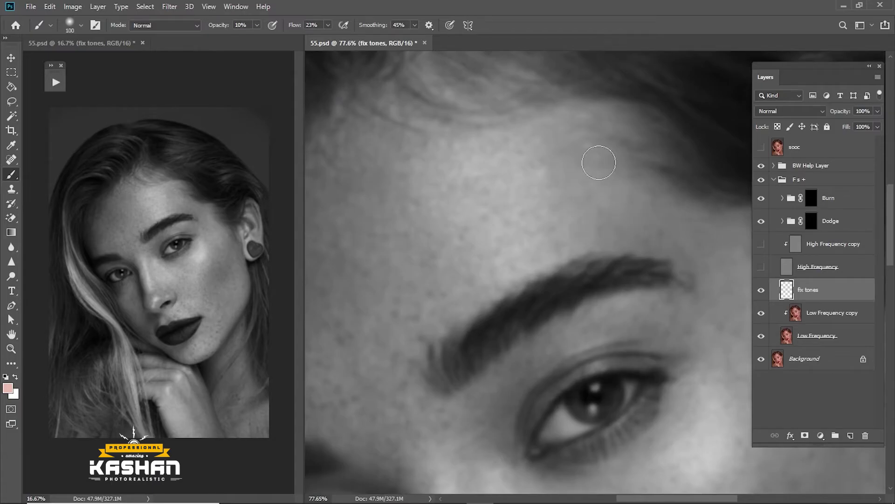
key(bracketright)
key(bracketright)
Step: Reduce the brush from 150 to 100 px and blend the tones between the nose bridge and the under-eye area
drag(427, 369, 438, 223)
drag(435, 316, 435, 236)
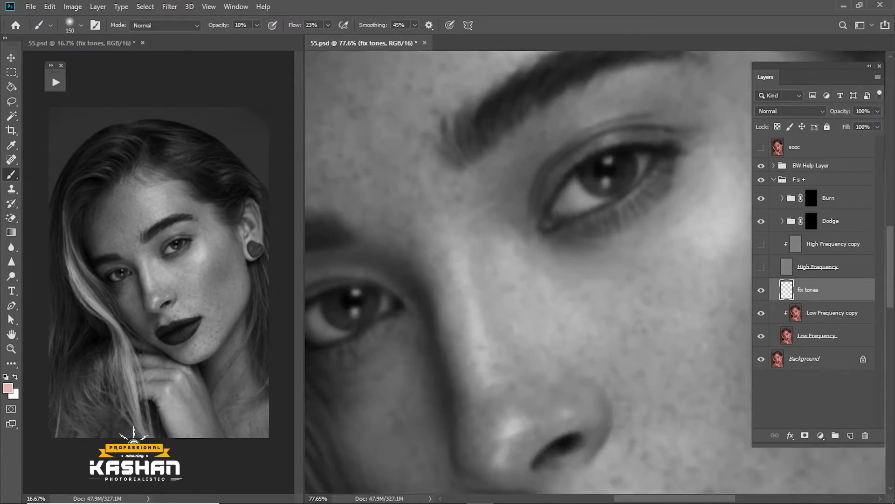
drag(464, 281, 457, 270)
key(bracketleft)
key(bracketleft)
key(bracketleft)
key(bracketleft)
key(bracketleft)
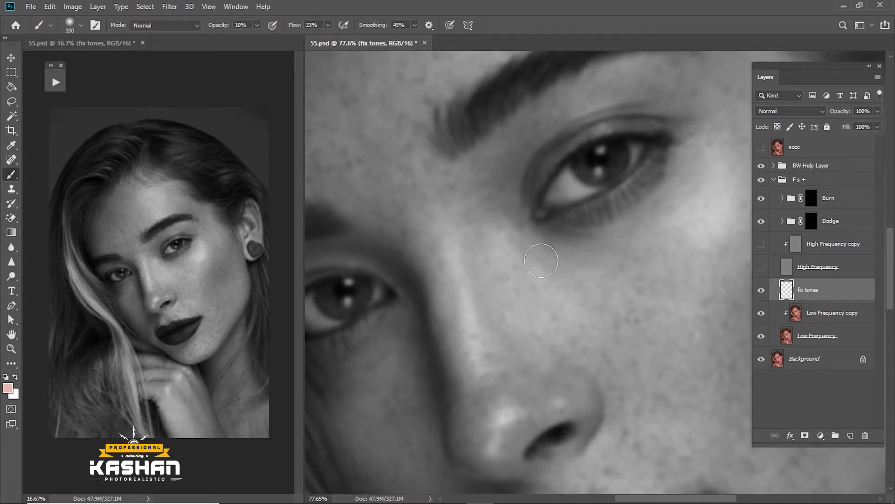
Step: Even out the cheek beside the nostril, starting with a brush of about 60 px and enlarging it
drag(579, 284, 475, 205)
key(bracketleft)
key(bracketleft)
key(bracketleft)
key(bracketleft)
key(bracketleft)
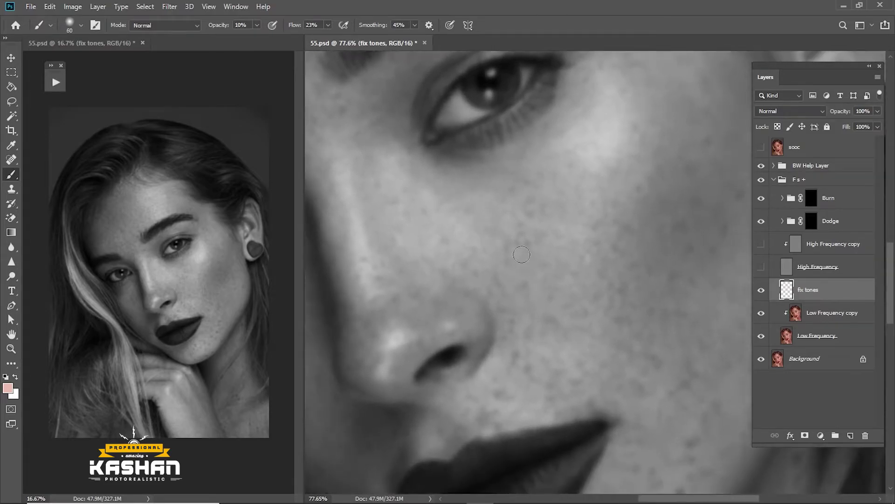
key(bracketright)
key(bracketright)
key(bracketright)
key(bracketright)
Step: Refine the tones on the cheekbone beside the outer eye corner with a brush of about 35 px
drag(596, 100, 560, 155)
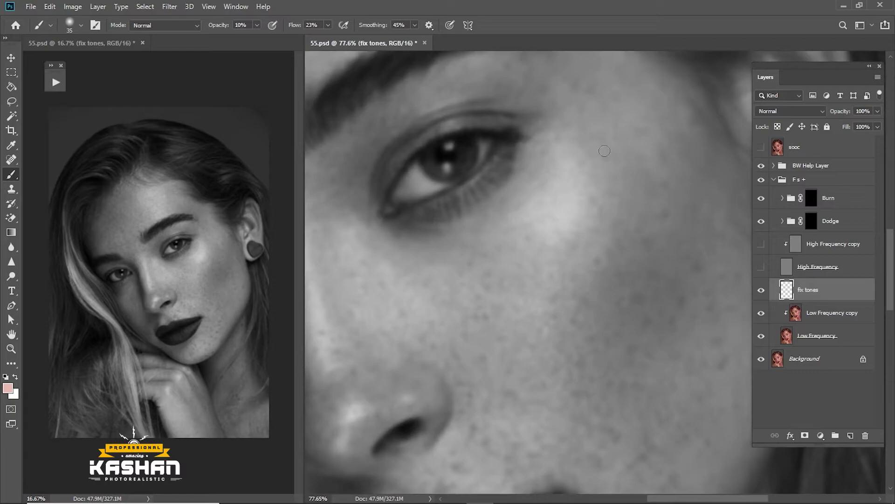
key(bracketright)
key(bracketright)
key(bracketleft)
key(bracketleft)
key(bracketleft)
key(bracketleft)
key(bracketright)
key(bracketright)
Step: Reduce the brush to about 30 px and soften the uneven patches between the nostril and the mouth corner
drag(529, 418, 530, 307)
key(bracketleft)
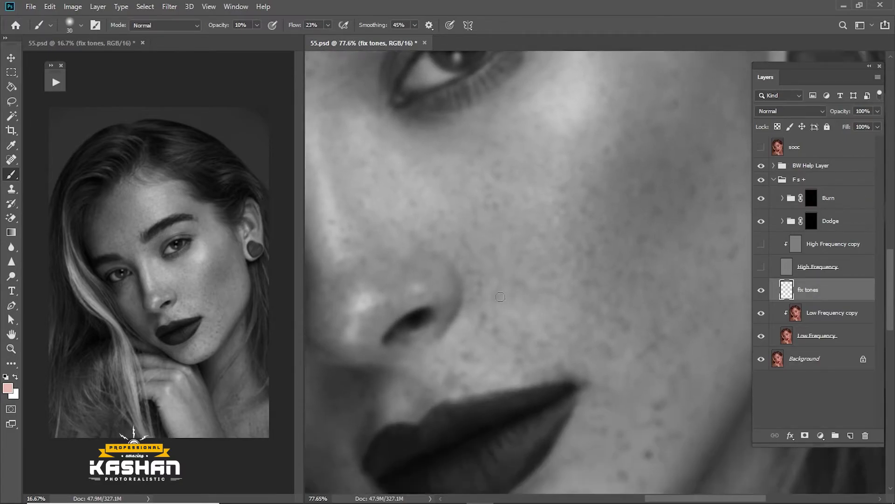
drag(409, 310, 449, 308)
Step: Hide BW Help Layer and add a new layer named fix tones 2 above fix tones
click(761, 165)
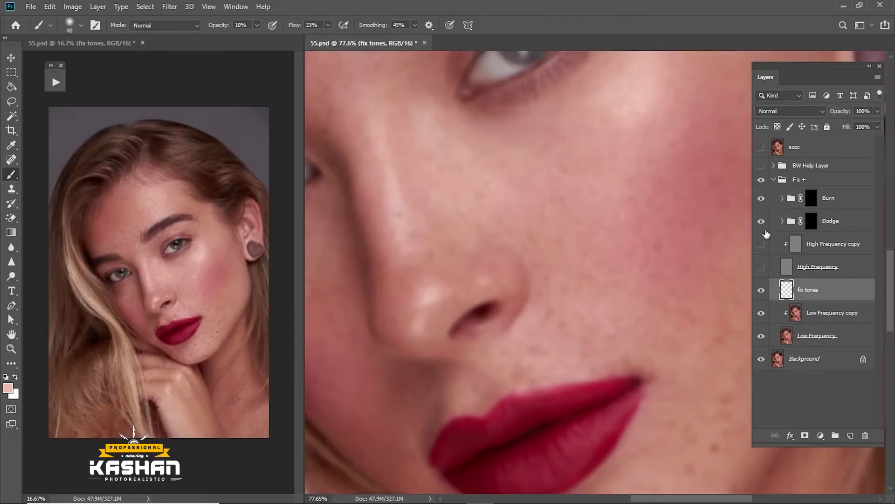
click(850, 436)
double_click(819, 290)
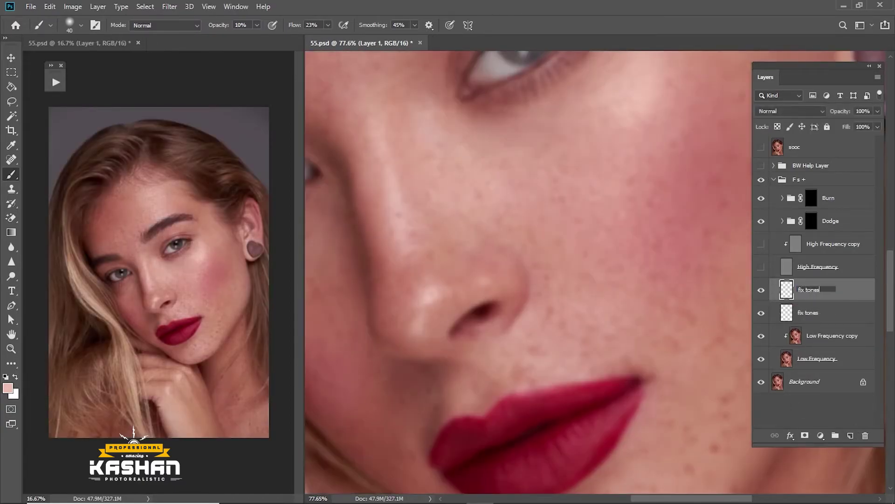
text(2)
key(Return)
Step: Set the foreground colour to the skin tone e3b6ae and the brush flow to 10%
key(i)
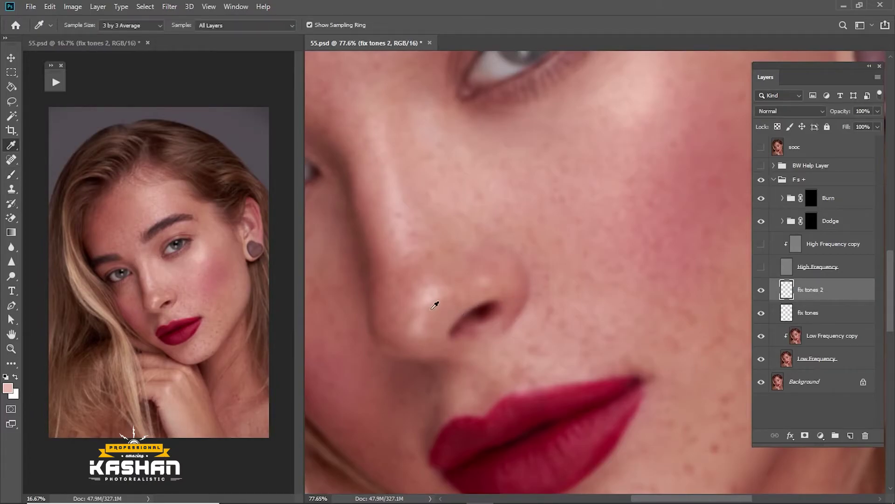
click(7, 387)
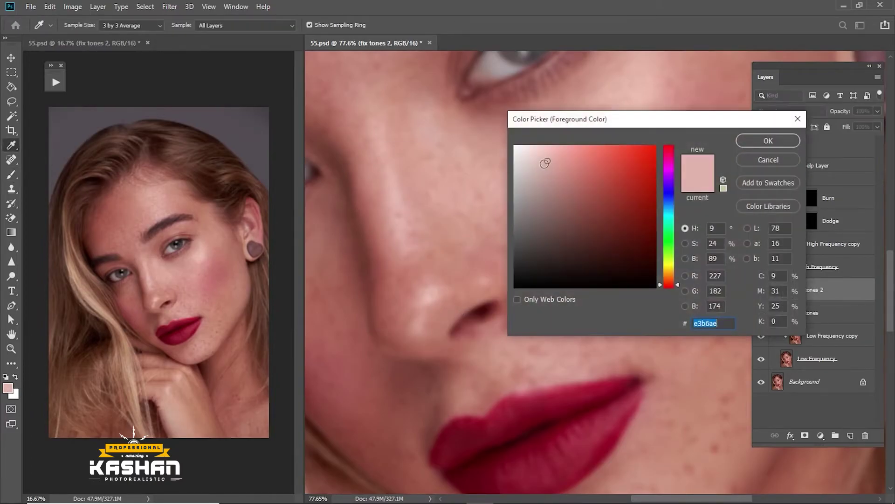
click(768, 140)
key(b)
click(306, 29)
text(10)
key(Return)
Step: Show BW Help Layer and smooth the nose tip on fix tones 2, starting with a 35 px brush
click(761, 165)
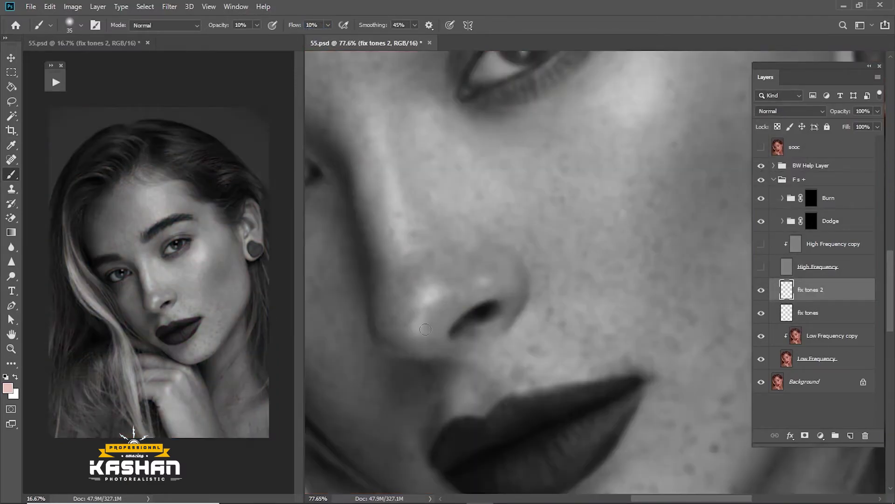
key(bracketright)
key(bracketright)
key(bracketright)
key(bracketleft)
Step: Even out the skin between the eyebrow's inner end and the nose bridge, enlarging the brush from 30 px
drag(541, 155, 525, 247)
key(bracketright)
drag(382, 163, 416, 215)
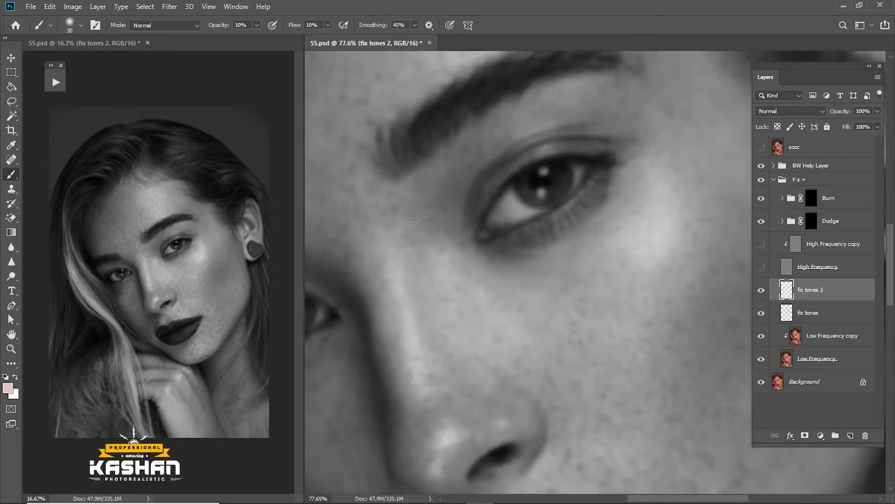
key(bracketright)
key(bracketright)
key(bracketright)
key(bracketright)
key(bracketright)
key(bracketright)
Step: Even out the cheek skin below the eye on fix tones 2, working with the brush up to 70 px
drag(578, 214, 494, 168)
key(bracketleft)
drag(514, 243, 508, 214)
key(bracketright)
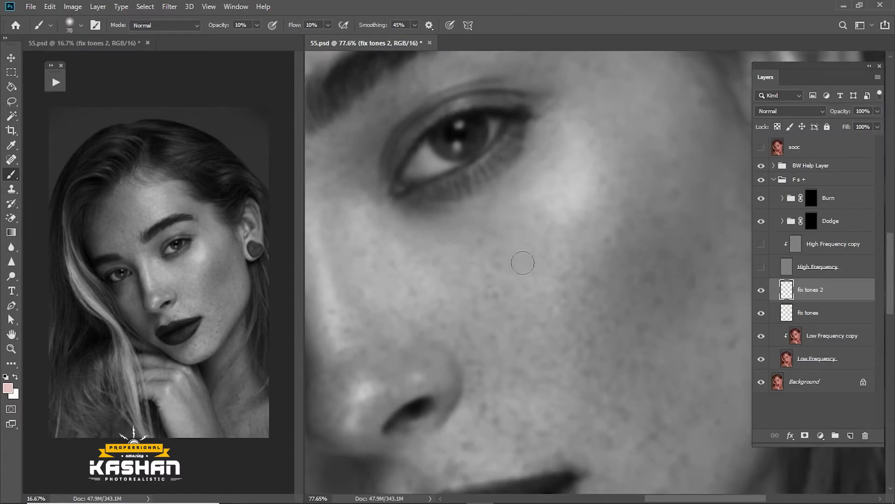
Step: Smooth the patchy skin between the cheek and the mouth corner, reducing the brush from 80 to about 30 px at 20% opacity
scroll(535, 417, down, 2)
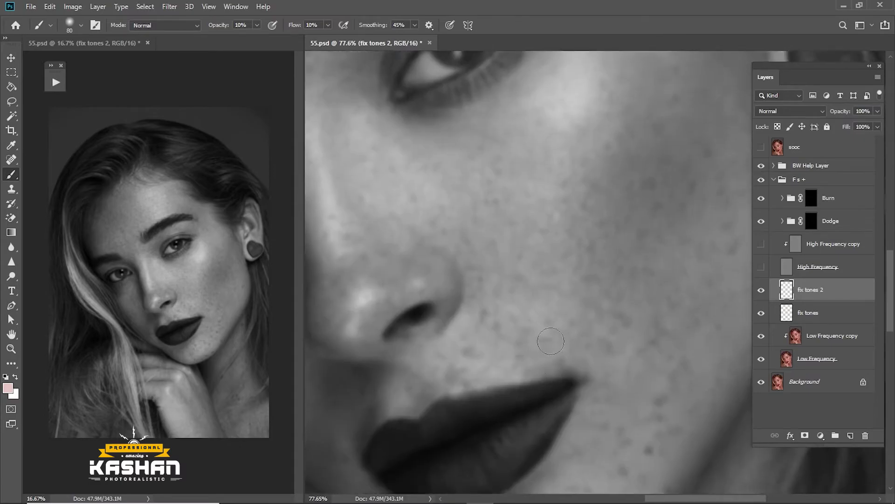
key(bracketleft)
key(bracketleft)
key(bracketleft)
key(bracketleft)
key(bracketleft)
key(bracketleft)
drag(682, 435, 625, 340)
key(bracketright)
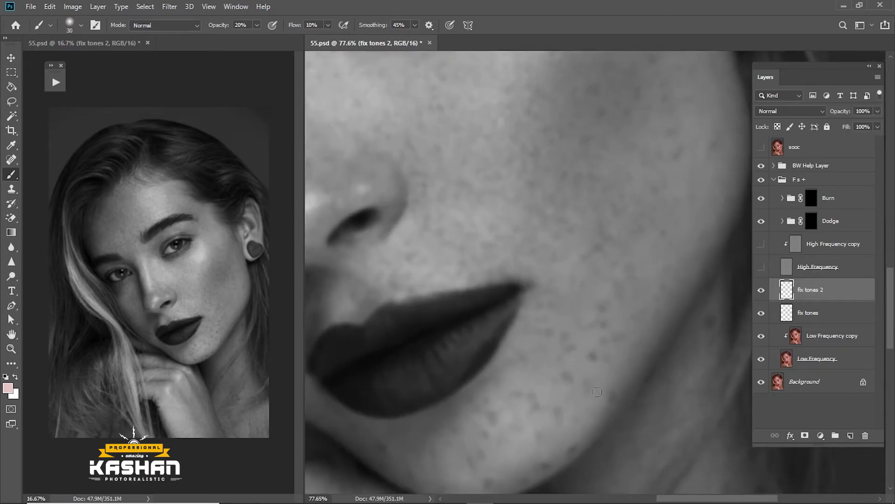
Step: Even out the chin and the skin below the lips with the brush enlarged to 60 px
key(bracketright)
key(bracketright)
key(bracketright)
drag(520, 487, 537, 398)
drag(488, 332, 549, 367)
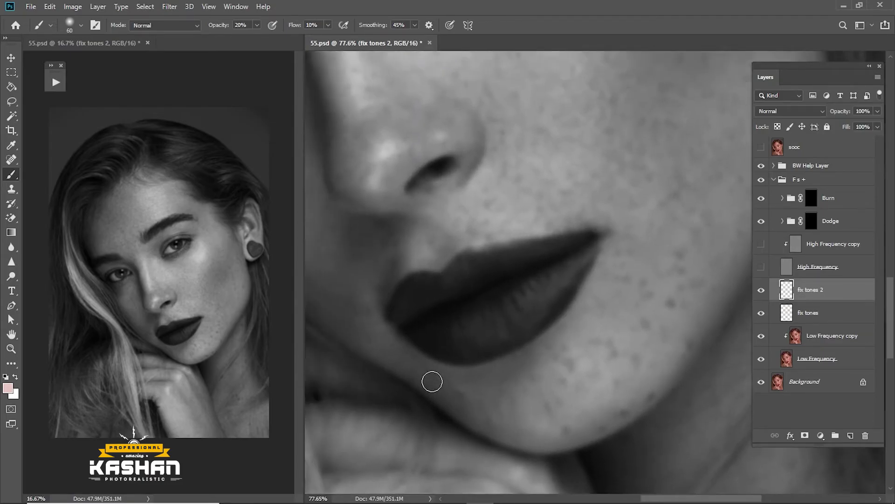
Step: Set the brush opacity to 10% and blend the tones around the upper lip and nose, enlarging the brush to 70 px
key(1)
drag(449, 353, 518, 396)
drag(521, 294, 524, 320)
drag(499, 215, 535, 285)
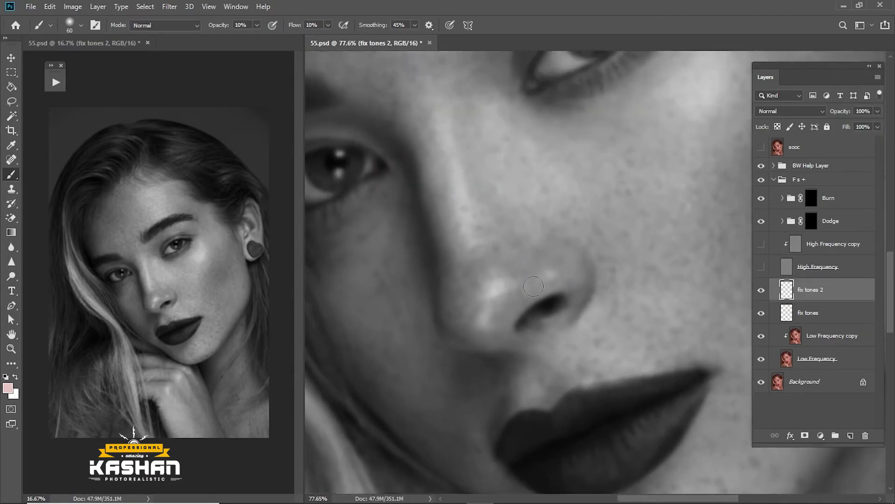
key(bracketright)
Step: Hide BW Help Layer and show the High Frequency and High Frequency copy layers
click(761, 165)
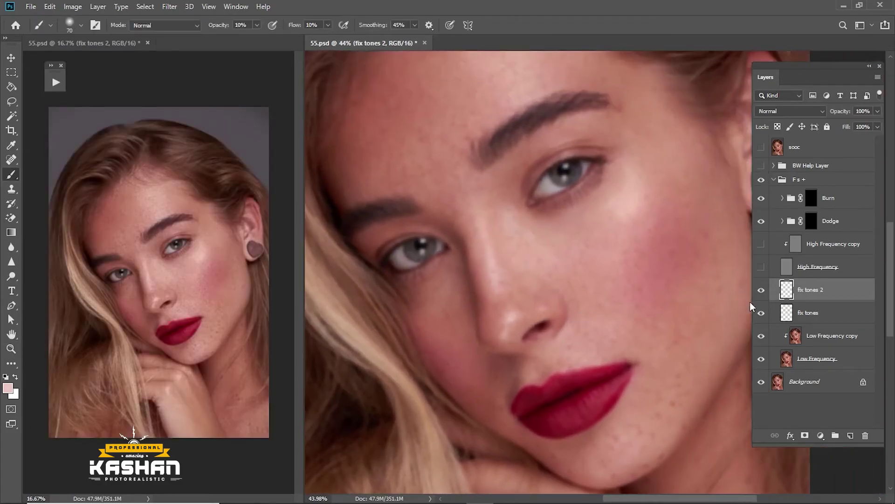
click(761, 267)
click(761, 243)
scroll(771, 248, down, 2)
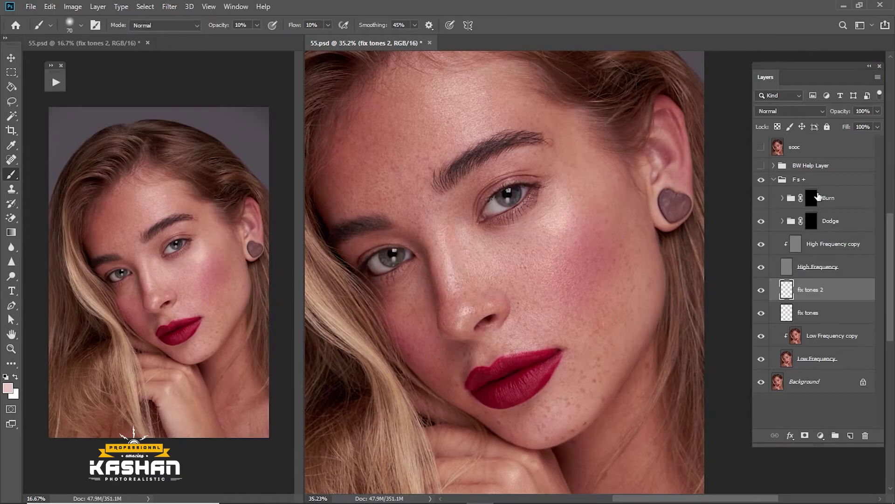
Step: Move the Burn and Dodge groups out of F s + to just above it, and collapse F s +
click(829, 204)
shift+click(837, 227)
key(ctrl+bracketright)
click(773, 225)
Step: Compare the portrait with and without the F s + group, leaving the group shown
click(762, 225)
click(761, 225)
click(761, 225)
click(761, 226)
click(761, 225)
click(761, 227)
click(761, 226)
click(762, 226)
click(762, 226)
click(761, 226)
click(761, 226)
click(761, 226)
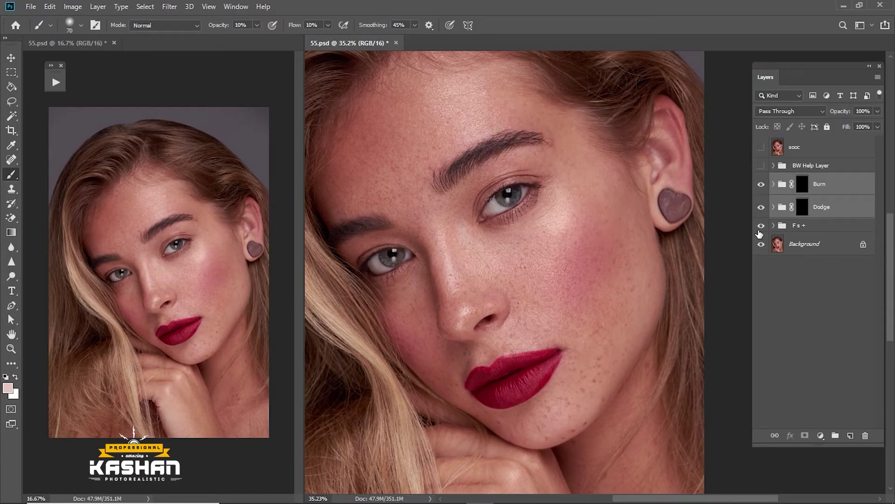
Step: Lower the opacity of the fix tones 2 layer inside F s + and collapse the group again
click(774, 225)
click(767, 290)
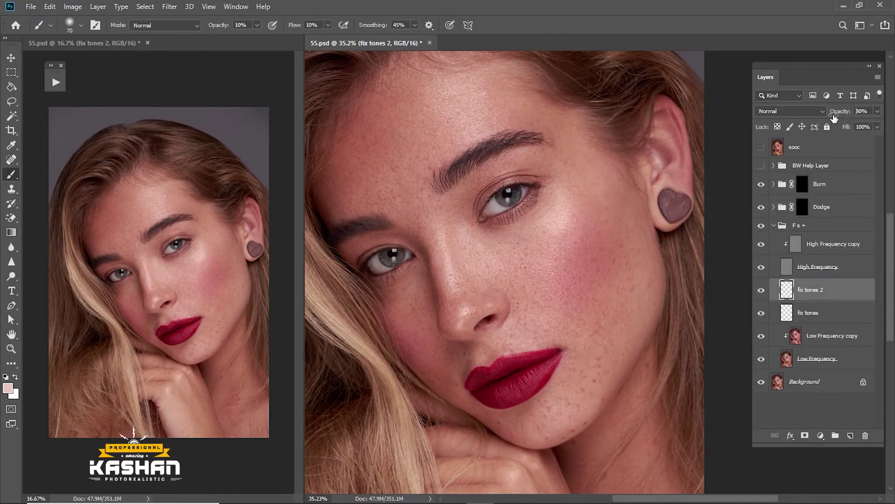
click(774, 225)
Step: Target the Dodge group's mask with BW Help Layer shown, and set up a white brush at 50% opacity and 20% flow
click(802, 206)
key(z)
drag(719, 254, 640, 276)
click(761, 165)
key(b)
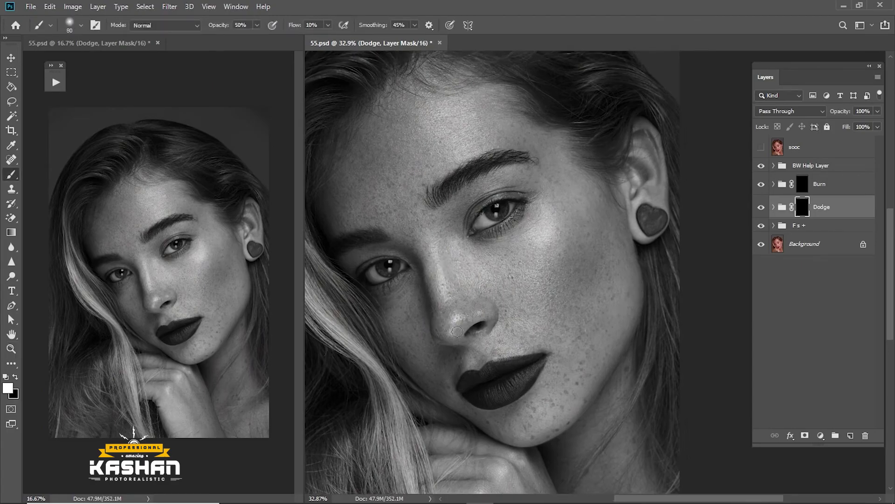
click(294, 27)
key(Return)
Step: Paint highlights under the eye and along the nose on the Dodge mask, varying the brush size and finishing at 80 px
key(bracketright)
key(bracketright)
key(bracketright)
drag(494, 226, 495, 232)
key(bracketright)
key(bracketright)
key(bracketright)
key(bracketright)
key(bracketright)
key(bracketright)
key(bracketright)
key(bracketleft)
key(bracketleft)
key(bracketright)
key(bracketright)
key(bracketleft)
key(bracketleft)
key(bracketleft)
key(bracketleft)
key(bracketleft)
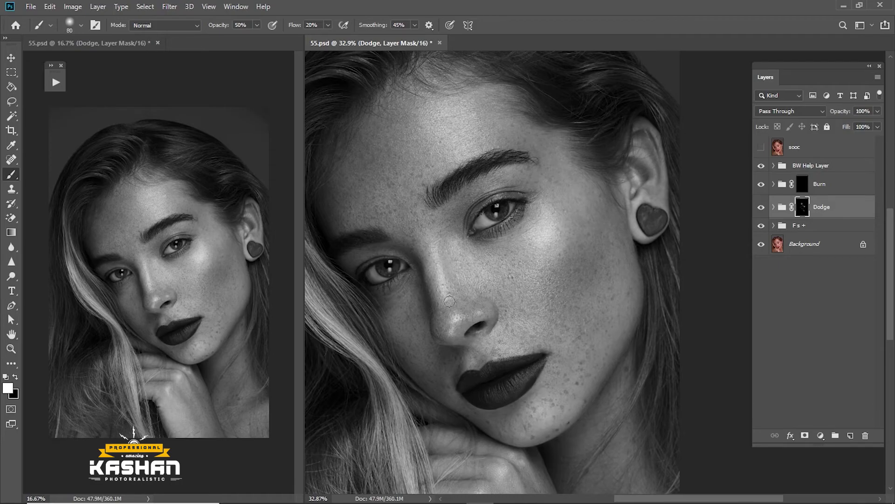
Step: Brighten the broader highlight areas of the face on the Dodge mask with the brush enlarged to 400 px
key(bracketright)
key(bracketright)
key(bracketright)
key(bracketright)
key(bracketright)
key(bracketright)
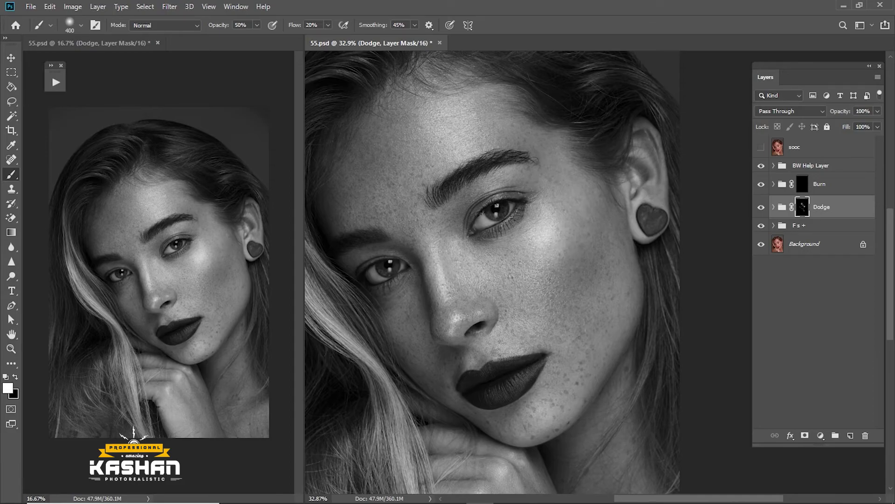
Step: Darken the shadow areas of the upper face on the Burn group's mask, enlarging the brush from 125 to 400 px
click(802, 184)
key(bracketleft)
key(bracketleft)
key(bracketleft)
key(bracketleft)
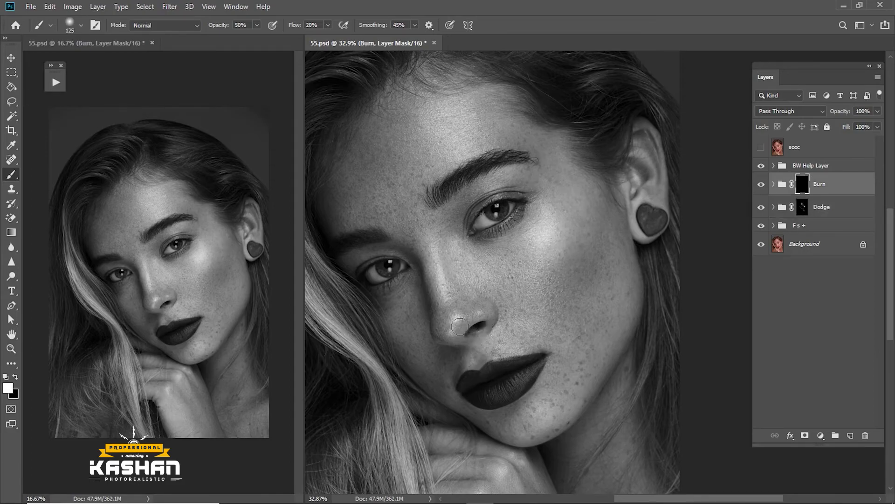
key(bracketright)
key(bracketright)
key(bracketright)
key(bracketright)
key(bracketright)
drag(593, 202, 598, 215)
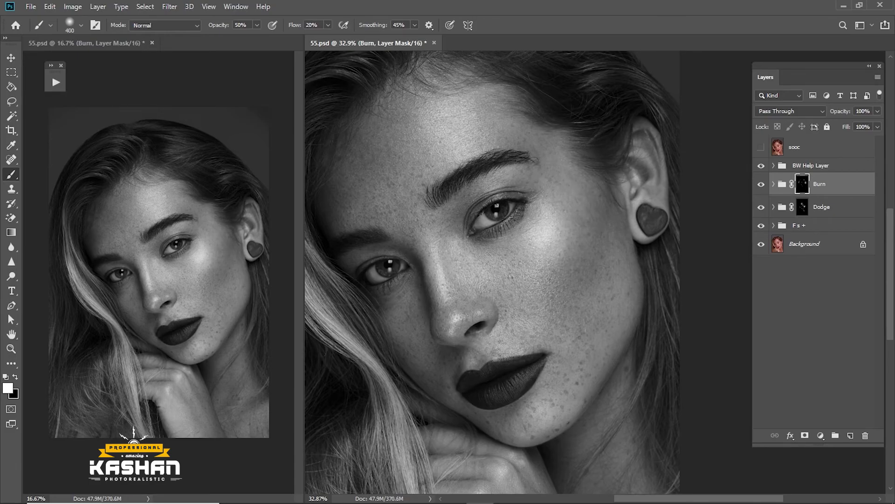
Step: Deepen the shadows around the chin and lower face on the Burn mask, varying the brush size up to 400 px
key(bracketleft)
key(bracketleft)
key(bracketleft)
key(bracketleft)
drag(536, 410, 506, 426)
key(bracketright)
key(bracketright)
key(bracketright)
key(bracketright)
key(bracketleft)
key(bracketleft)
key(bracketleft)
key(bracketright)
key(bracketright)
mouse_move(569, 397)
mouse_down()
mouse_move(533, 398)
mouse_move(645, 380)
mouse_move(508, 356)
mouse_up()
key(bracketright)
key(bracketright)
key(bracketright)
key(bracketright)
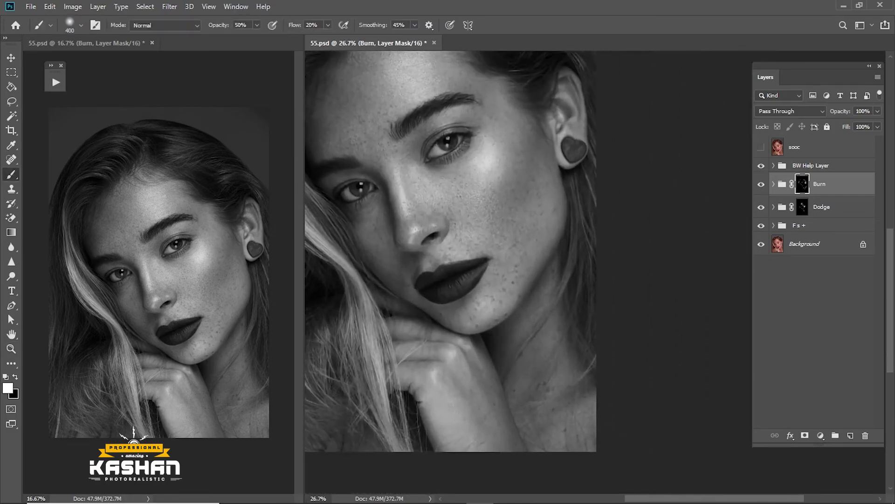
Step: Return to the Dodge group's mask and brighten the hand below the chin, enlarging the brush to 300 px
key(bracketleft)
key(bracketleft)
key(bracketleft)
click(803, 207)
key(bracketleft)
drag(444, 384, 453, 400)
key(bracketright)
key(bracketright)
key(bracketright)
Step: Brighten the highlights in the hair on the Dodge mask, enlarging the brush from 300 to 500 px
mouse_move(424, 361)
mouse_down()
mouse_move(536, 411)
mouse_move(563, 502)
mouse_up()
drag(492, 173, 503, 165)
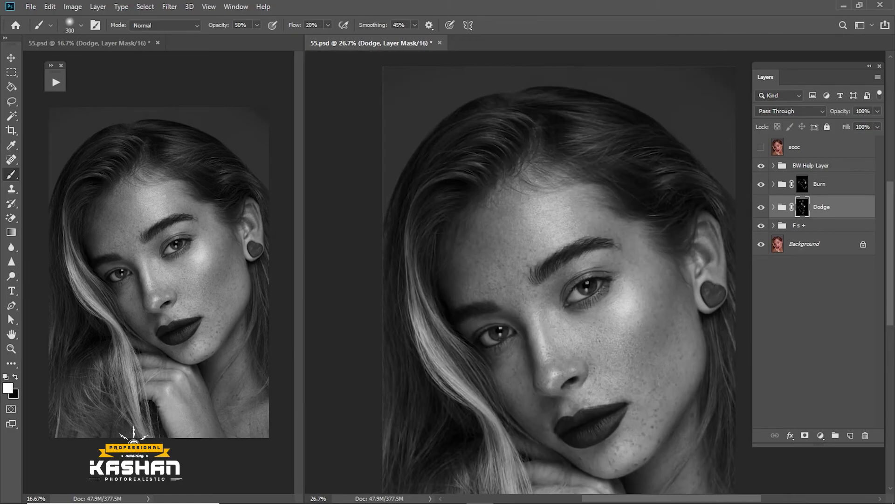
drag(430, 332, 422, 320)
key(bracketright)
key(bracketright)
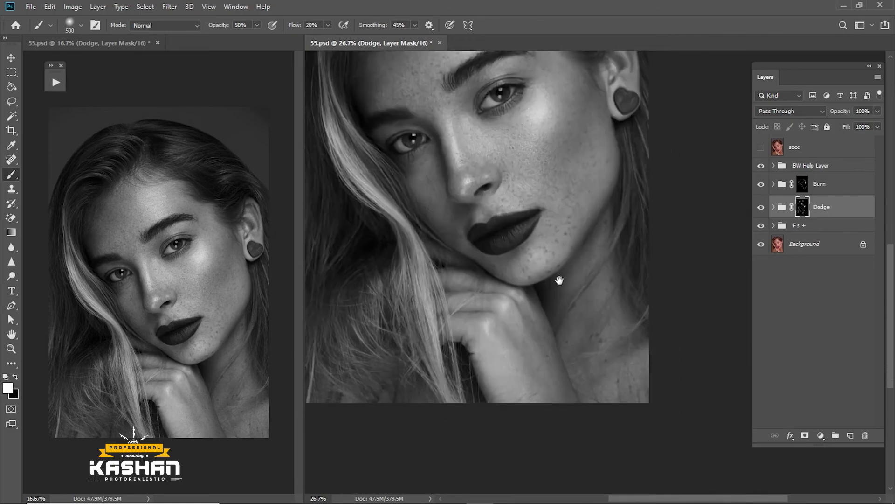
Step: Brighten the ear above the earring on the Dodge mask, reducing the brush to 150 px and smaller for the details
drag(560, 280, 497, 354)
drag(580, 224, 598, 311)
key(bracketleft)
key(bracketleft)
key(bracketleft)
key(bracketleft)
key(bracketleft)
key(bracketleft)
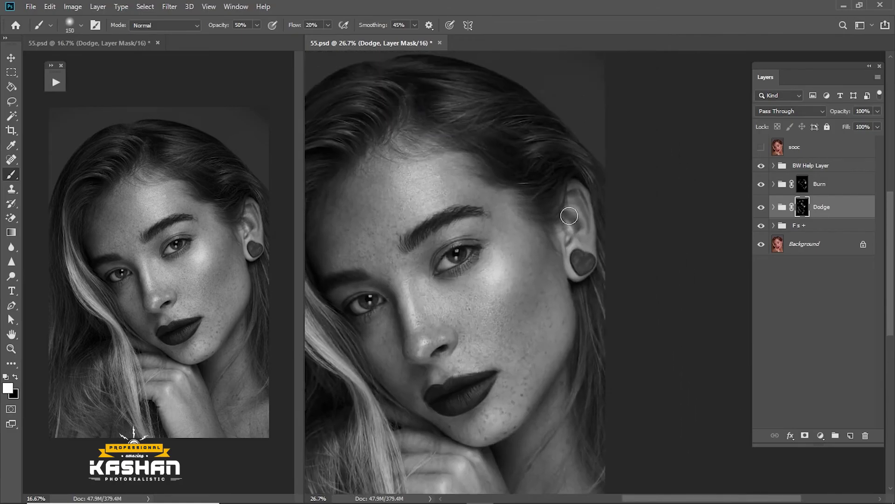
key(bracketleft)
key(bracketleft)
key(bracketleft)
key(bracketleft)
key(bracketright)
key(bracketright)
key(bracketright)
key(bracketright)
key(bracketright)
Step: Dodge the skin around the eyebrow's outer end with a 200 to 300 px brush, and hide BW Help Layer
drag(544, 156, 572, 194)
key(bracketright)
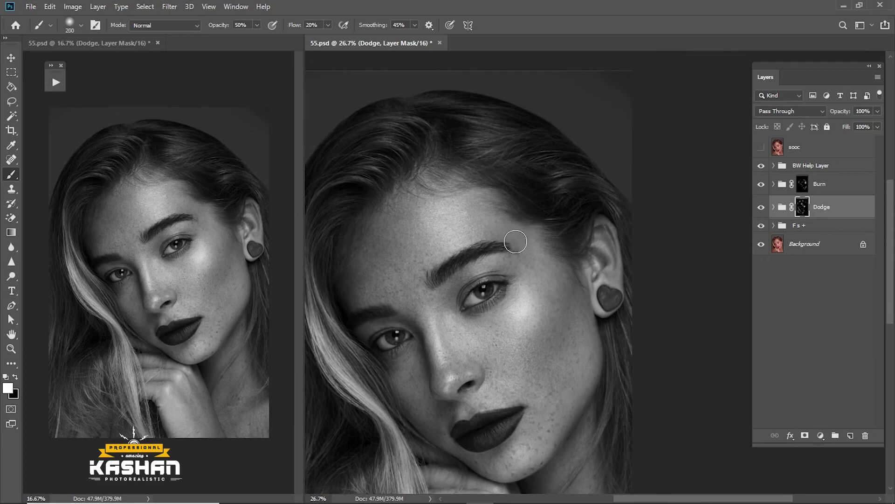
key(bracketright)
key(bracketright)
key(bracketleft)
key(bracketleft)
key(bracketleft)
key(bracketright)
click(762, 165)
scroll(570, 279, down, 2)
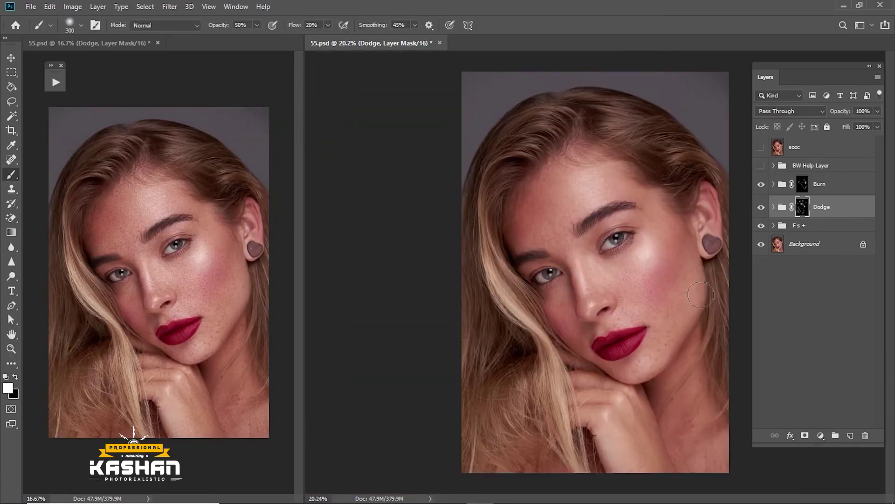
Step: Compare the whole portrait before and after retouching by repeatedly showing and hiding the sooc layer
scroll(694, 286, up, 1)
click(761, 147)
click(762, 148)
click(762, 148)
click(763, 149)
click(762, 150)
click(762, 150)
Step: Examine the face up close, toggling the sooc layer's visibility to compare the skin with the original
ctrl+click(672, 248)
ctrl+click(580, 266)
mouse_move(671, 264)
mouse_down()
mouse_move(580, 265)
mouse_move(596, 260)
mouse_up()
click(762, 149)
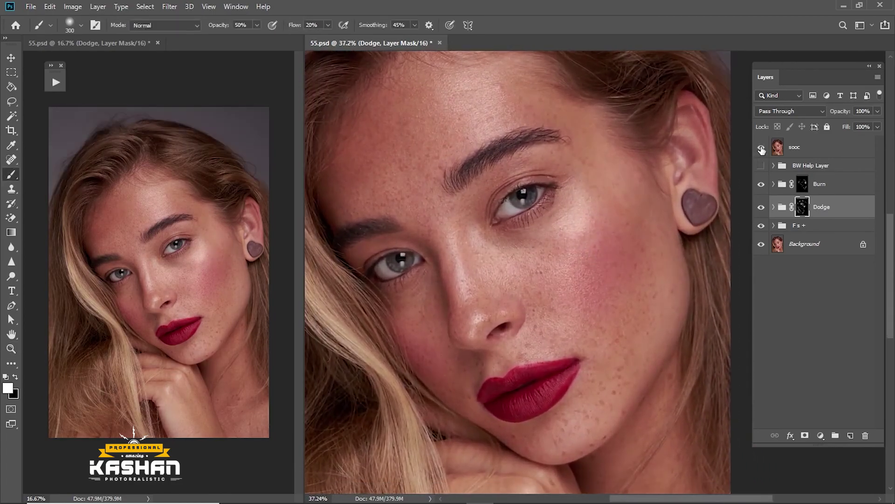
click(762, 150)
click(761, 150)
click(762, 149)
Step: Check the full portrait against the original once more using the sooc layer, leaving that layer hidden
key(z)
drag(689, 195, 653, 211)
key(b)
click(763, 148)
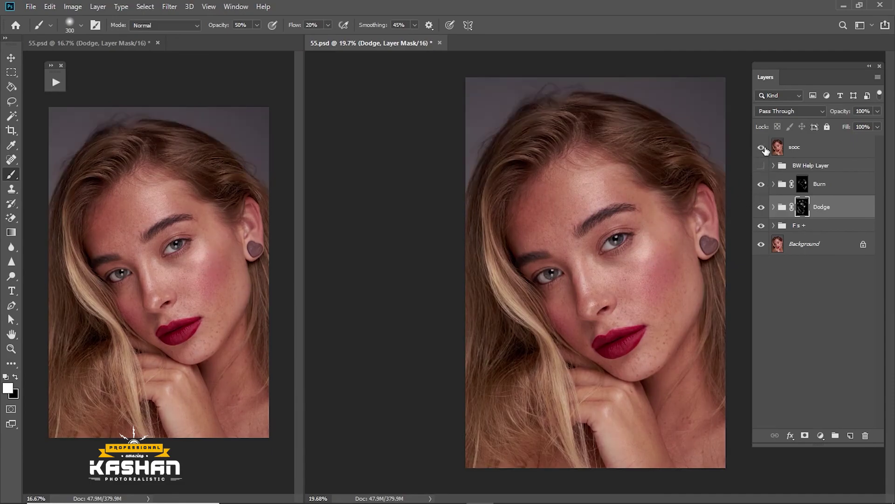
click(763, 149)
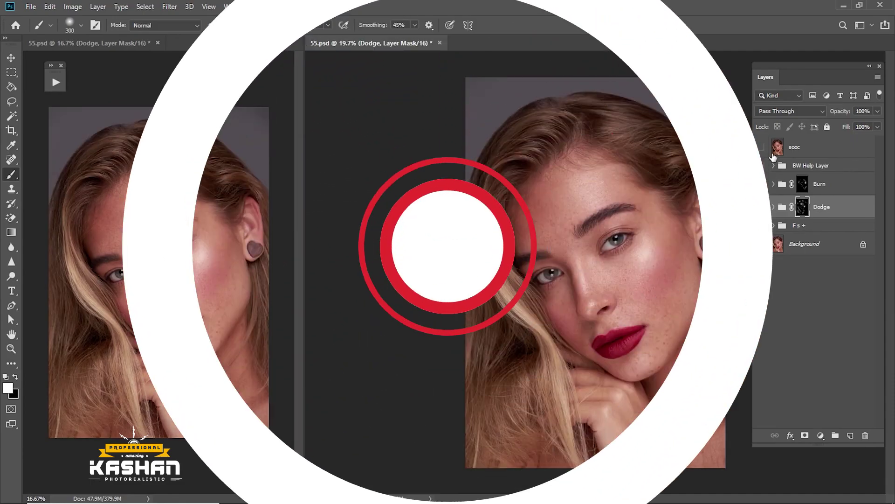